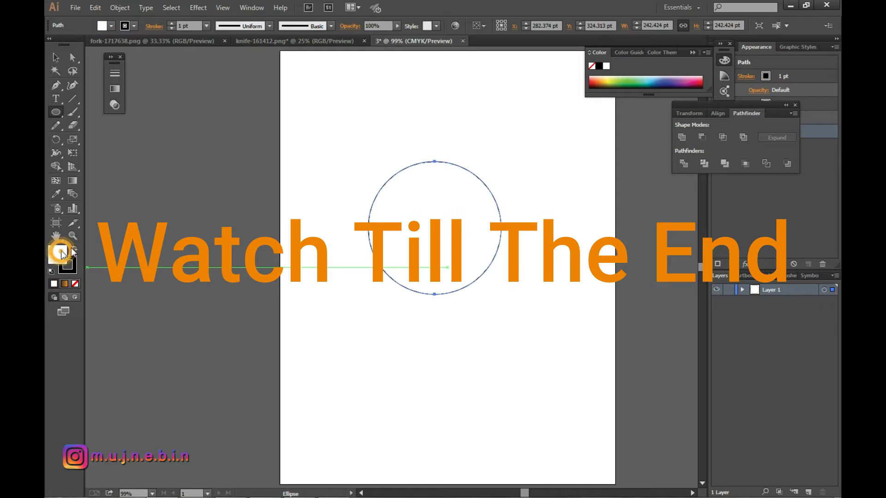
# Remove the circle's fill so that only its black 1 pt outline is kept, and deselect it.
pyautogui.click(56, 56)
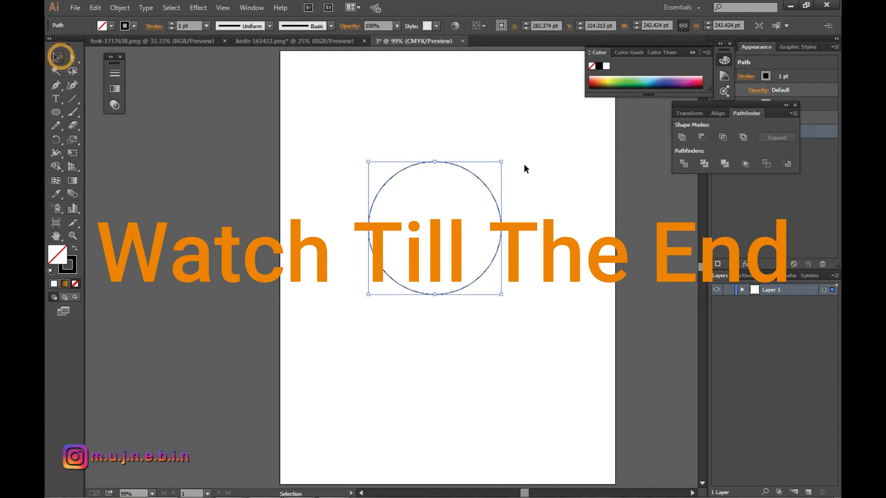
pyautogui.click(521, 151)
pyautogui.scroll(2, 549, 245)
pyautogui.scroll(2, 407, 221)
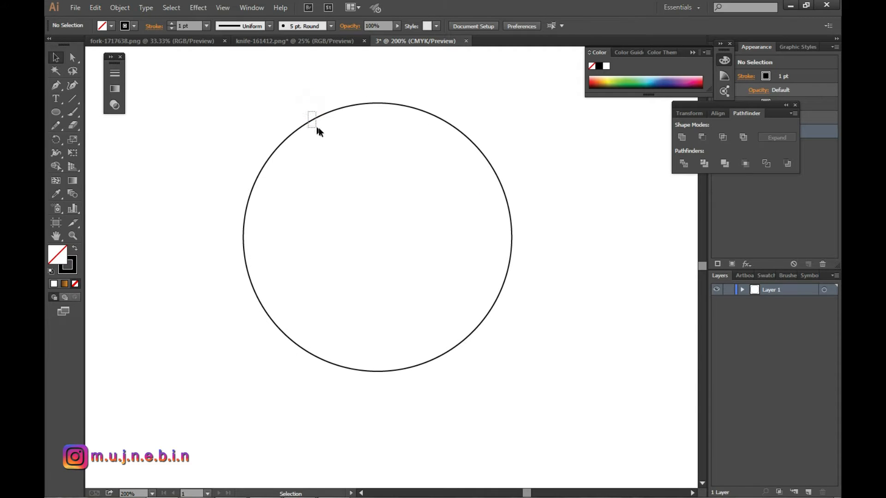
pyautogui.hotkey('ctrl', 'a')
pyautogui.click(614, 169)
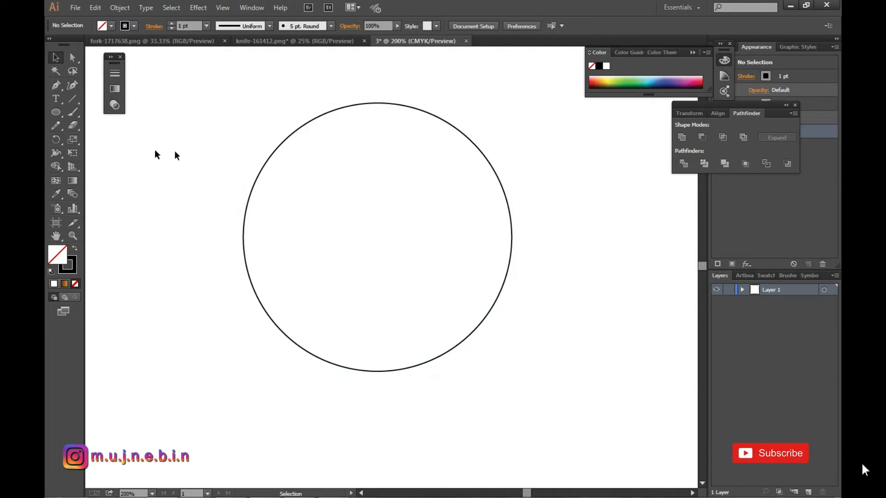
# Try to scale the circle uniformly to 95%.
pyautogui.doubleClick(73, 139)
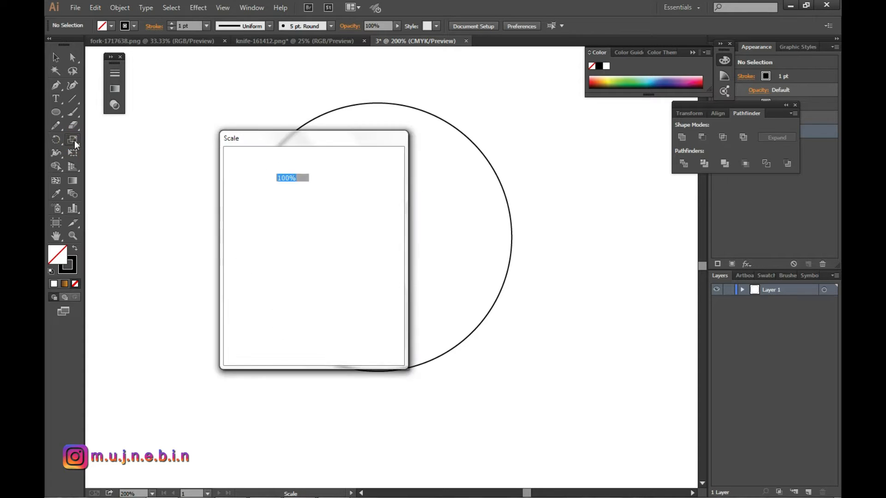
pyautogui.moveTo(324, 152); pyautogui.dragTo(571, 137)
pyautogui.write('95')
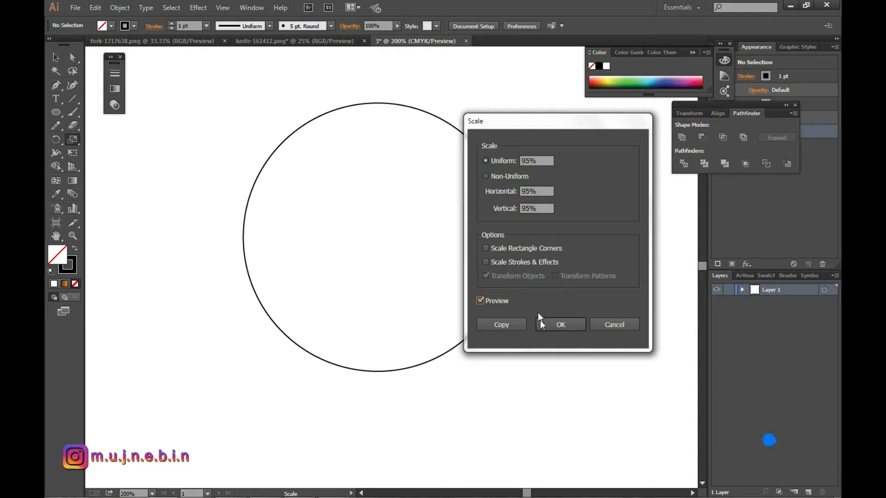
pyautogui.moveTo(542, 161); pyautogui.dragTo(510, 164)
pyautogui.click(549, 326)
# Create a concentric copy of the circle scaled uniformly to 90%, and deselect it.
pyautogui.click(56, 57)
pyautogui.click(307, 124)
pyautogui.doubleClick(73, 139)
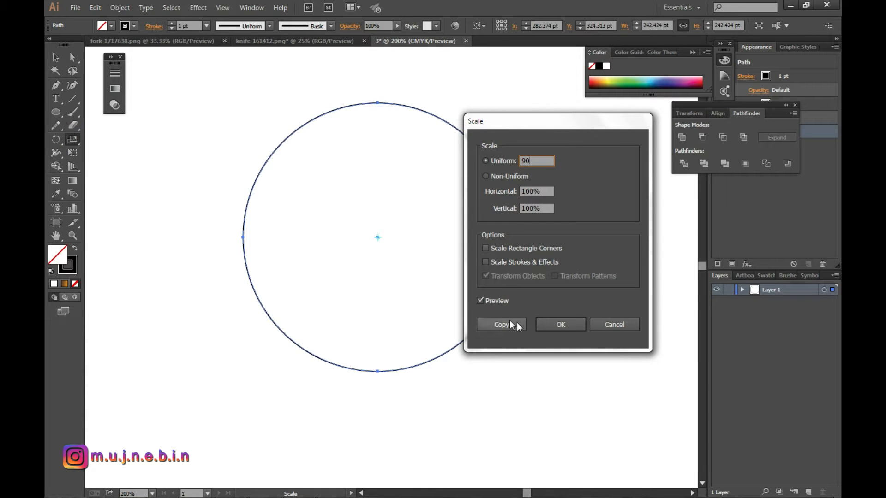
pyautogui.click(480, 301)
pyautogui.click(481, 301)
pyautogui.click(480, 300)
pyautogui.click(480, 301)
pyautogui.click(480, 301)
pyautogui.click(508, 327)
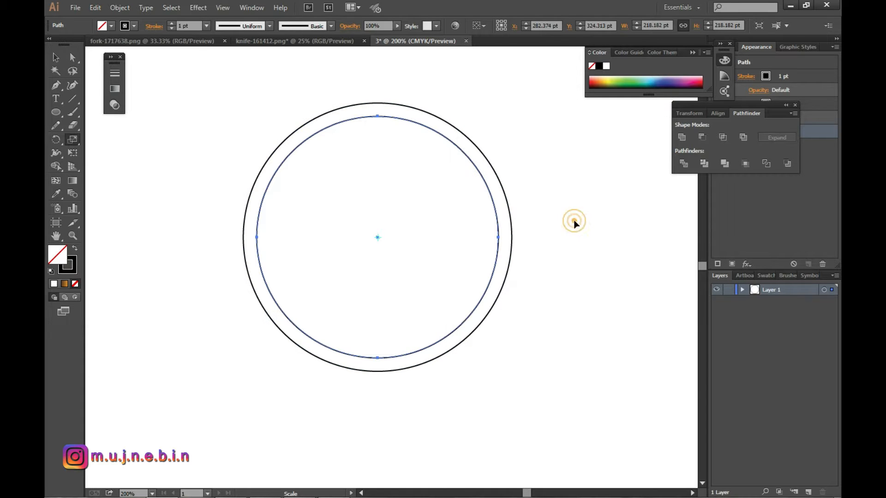
pyautogui.click(56, 58)
pyautogui.click(598, 247)
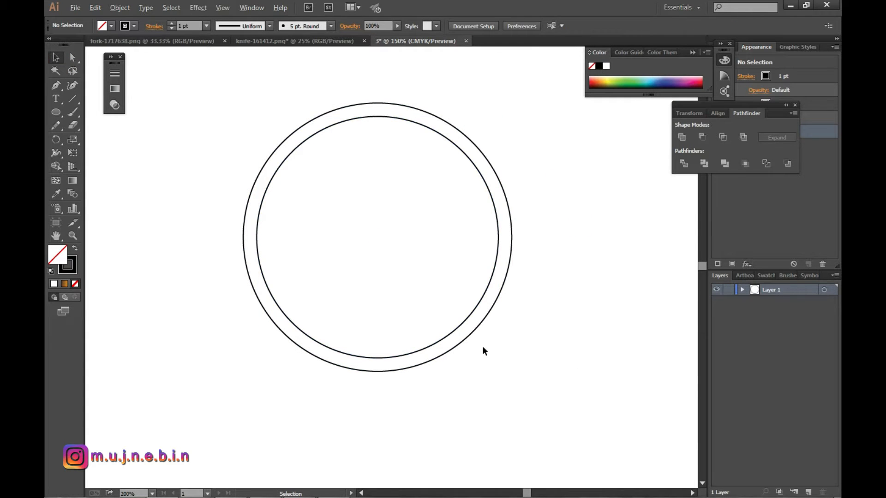
# Apply the brown-to-orange linear gradient to the inner circle's stroke.
pyautogui.scroll(-2, 482, 346)
pyautogui.scroll(1, 483, 346)
pyautogui.moveTo(327, 149); pyautogui.dragTo(391, 227)
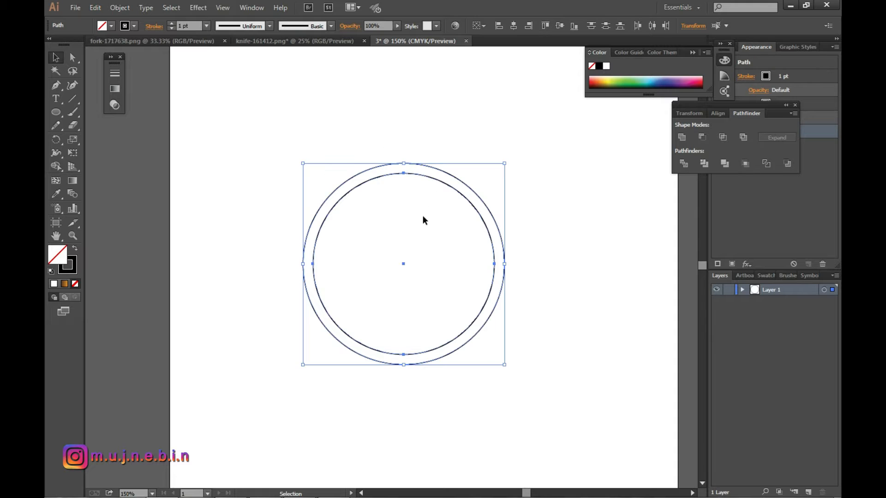
pyautogui.scroll(1, 423, 217)
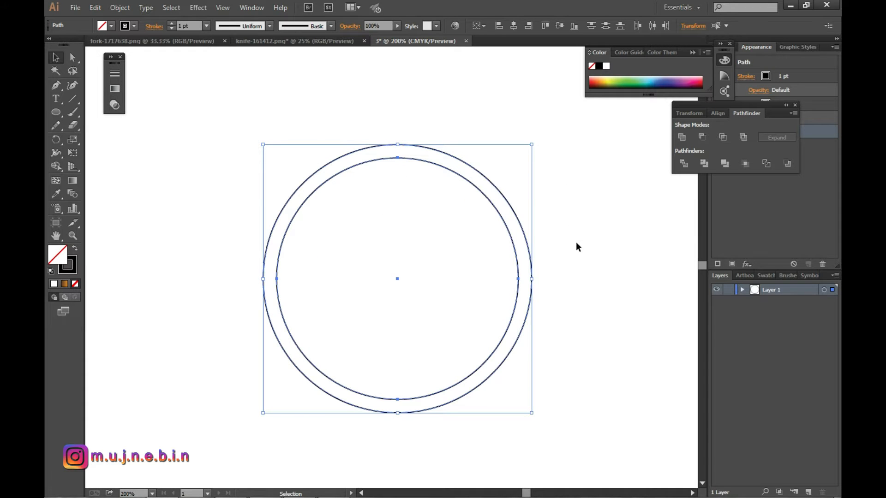
pyautogui.click(428, 161)
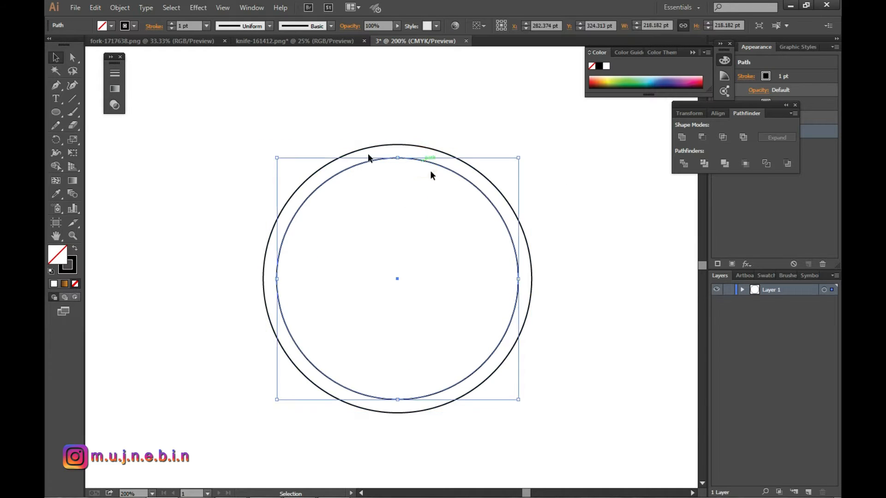
pyautogui.click(69, 285)
pyautogui.click(74, 284)
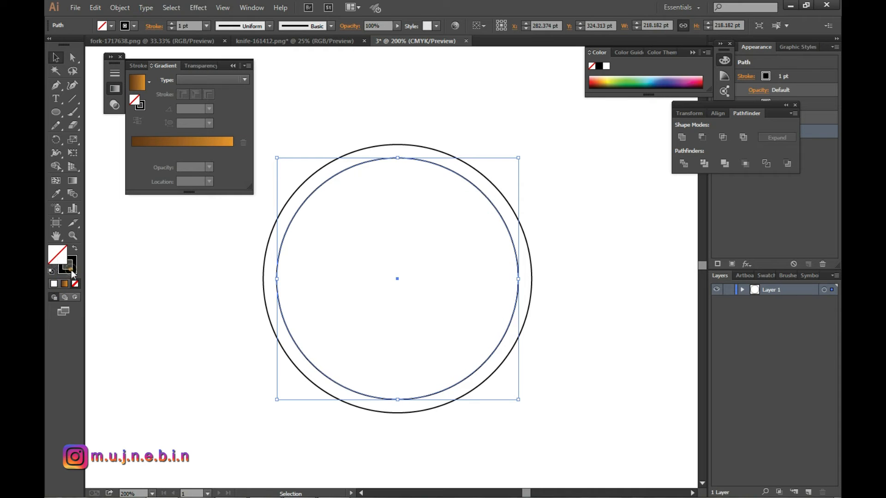
pyautogui.click(66, 284)
pyautogui.click(493, 169)
pyautogui.scroll(1, 493, 168)
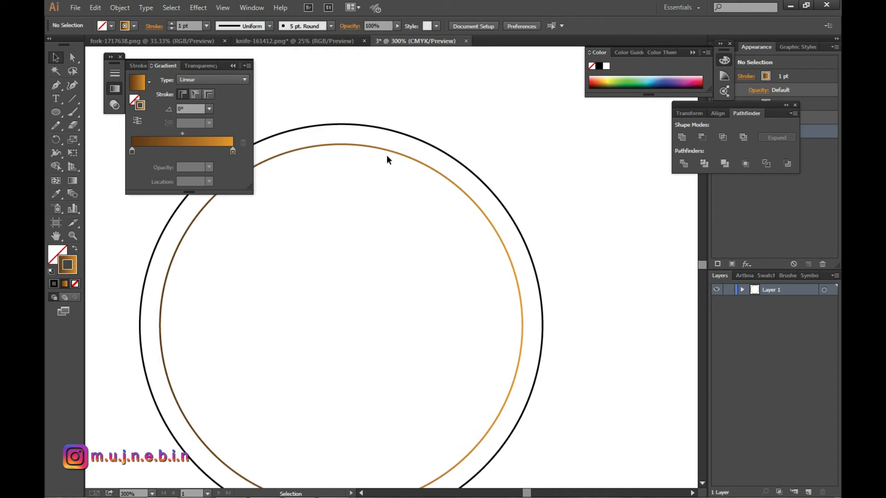
pyautogui.moveTo(391, 188); pyautogui.dragTo(392, 189)
pyautogui.scroll(-1, 399, 240)
# Dock the floating Gradient, Pathfinder and Color panel groups together, with Gradient shown.
pyautogui.moveTo(222, 67)
pyautogui.mouseDown()
pyautogui.moveTo(763, 144)
pyautogui.moveTo(806, 123)
pyautogui.moveTo(816, 131)
pyautogui.mouseUp()
pyautogui.moveTo(783, 101); pyautogui.dragTo(819, 46)
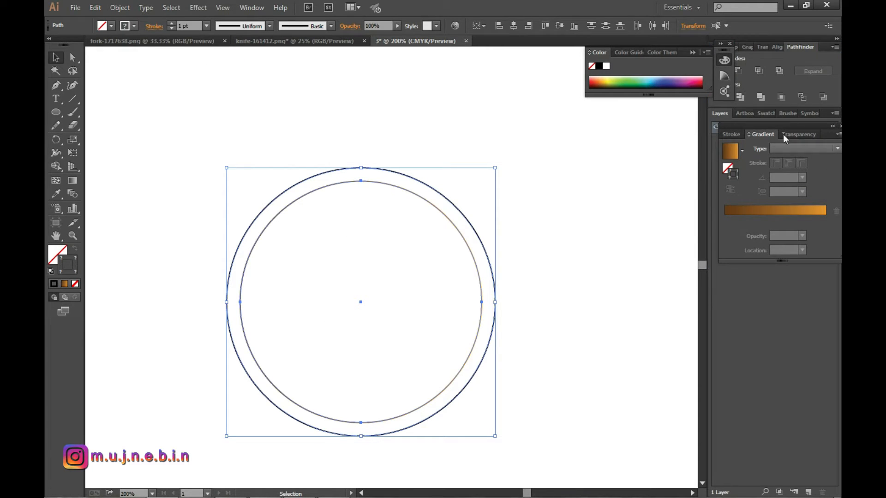
pyautogui.moveTo(776, 126)
pyautogui.mouseDown()
pyautogui.moveTo(755, 183)
pyautogui.moveTo(798, 125)
pyautogui.moveTo(822, 51)
pyautogui.mouseUp()
pyautogui.moveTo(689, 51); pyautogui.dragTo(805, 50)
pyautogui.click(775, 48)
pyautogui.click(753, 47)
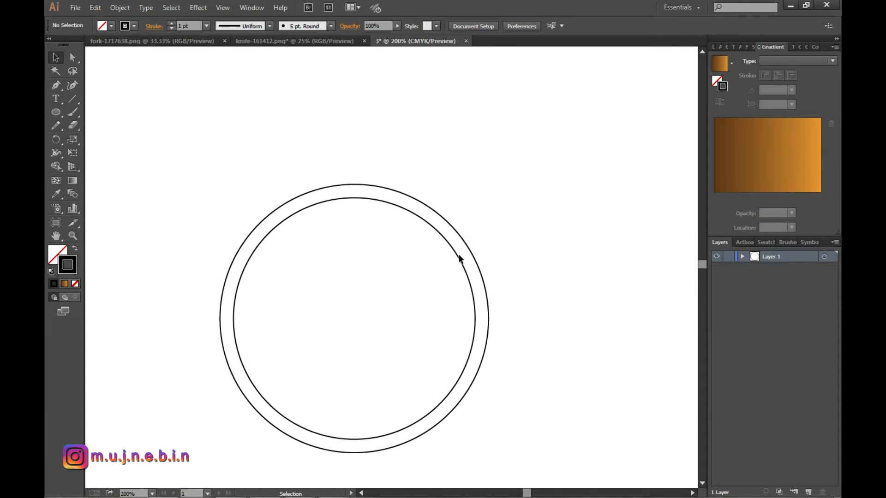
# Add the text "Soha's" in the Motion Picture Personal Use font and place it inside the inner circle's upper half.
pyautogui.write('t')
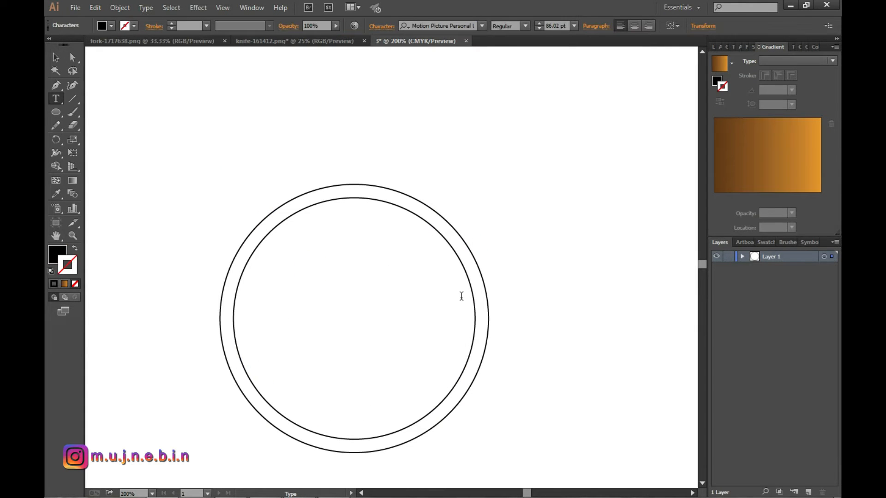
pyautogui.write('So')
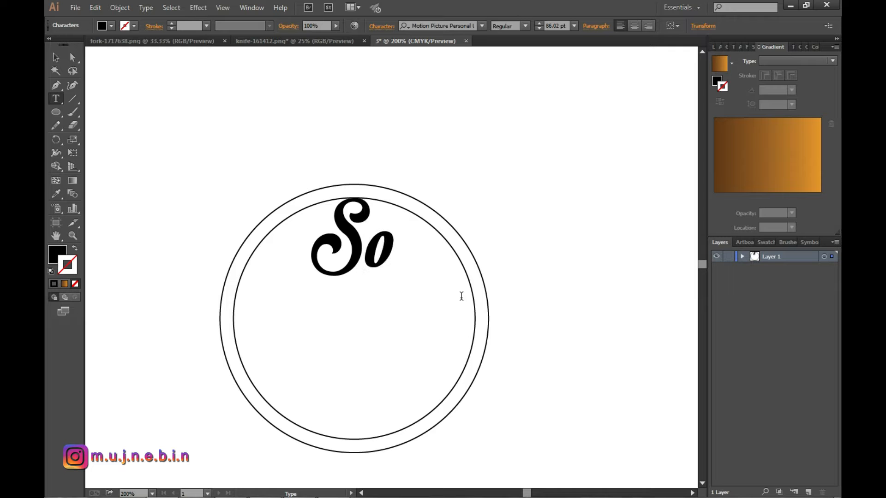
pyautogui.write('ha’s')
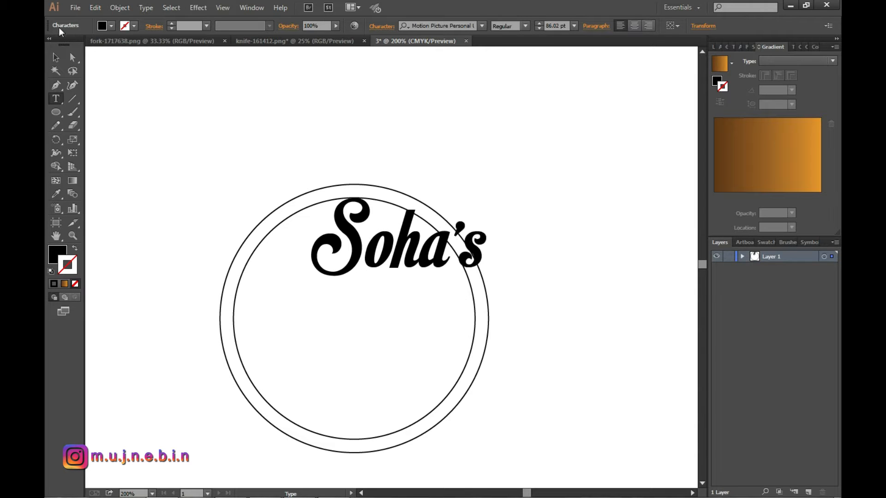
pyautogui.moveTo(396, 262); pyautogui.dragTo(354, 290)
pyautogui.click(560, 197)
pyautogui.scroll(-1, 515, 306)
pyautogui.scroll(1, 527, 305)
# Add a separate text object reading "Kitchen" on the empty area beside the circles.
pyautogui.press('t')
pyautogui.click(553, 191)
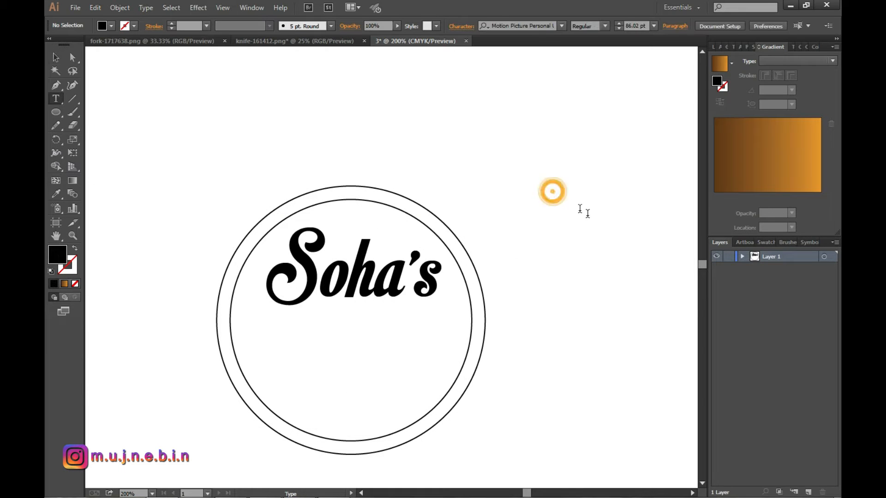
pyautogui.write('ki')
pyautogui.press('BackSpace')
pyautogui.press('BackSpace')
pyautogui.write('Kitchen')
pyautogui.click(55, 58)
# Change the font of the word "Kitchen" to Southern Aire Personal Use Only.
pyautogui.doubleClick(669, 179)
pyautogui.moveTo(671, 179); pyautogui.dragTo(471, 175)
pyautogui.click(482, 25)
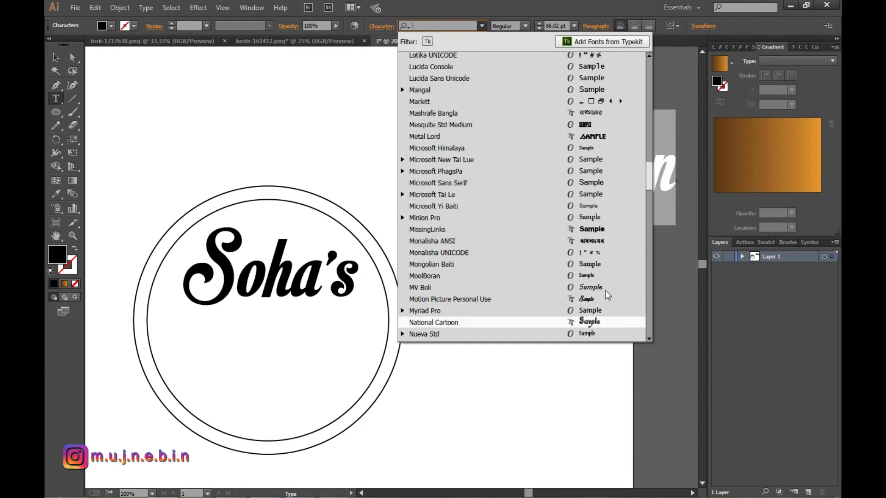
pyautogui.scroll(-1, 594, 288)
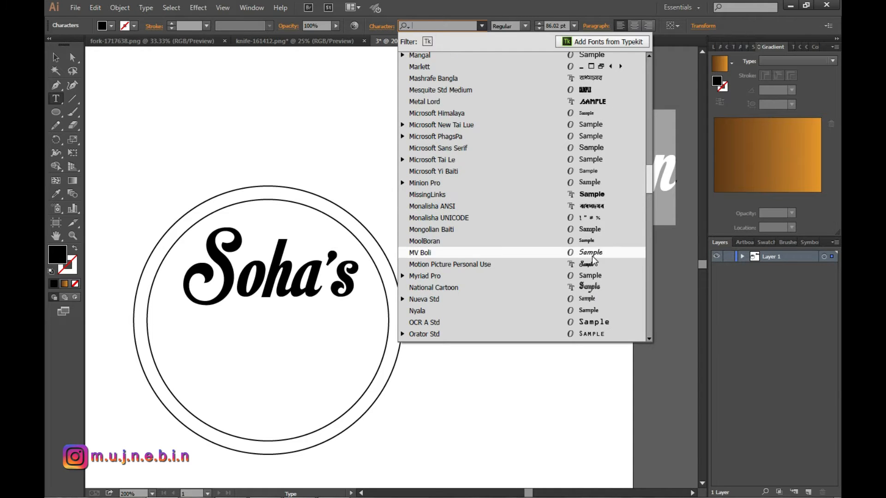
pyautogui.scroll(-2, 591, 256)
pyautogui.scroll(-1, 600, 300)
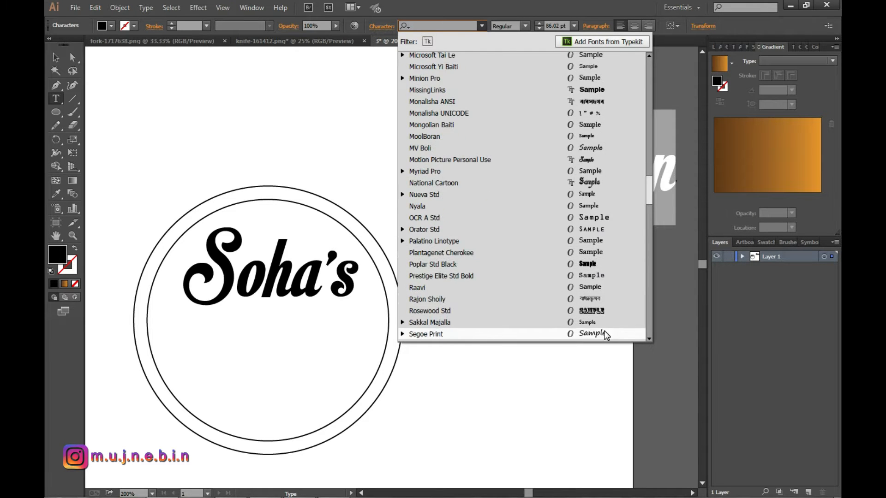
pyautogui.scroll(20, 604, 316)
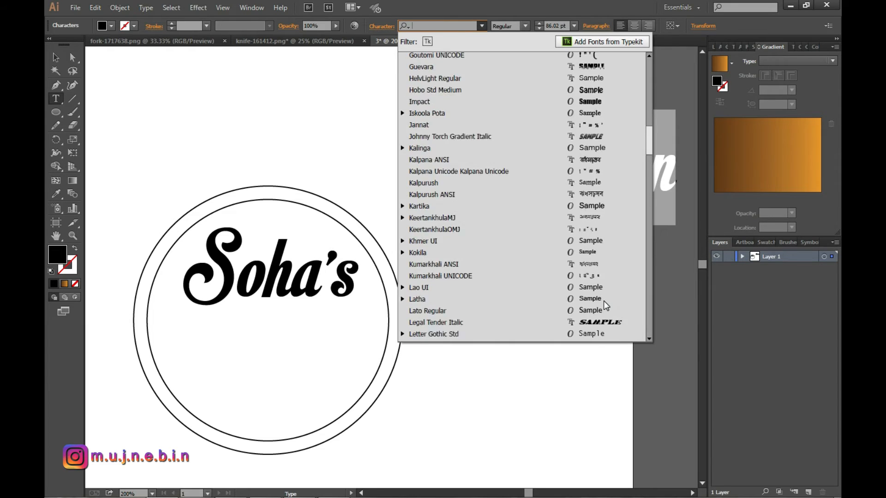
pyautogui.scroll(4, 611, 260)
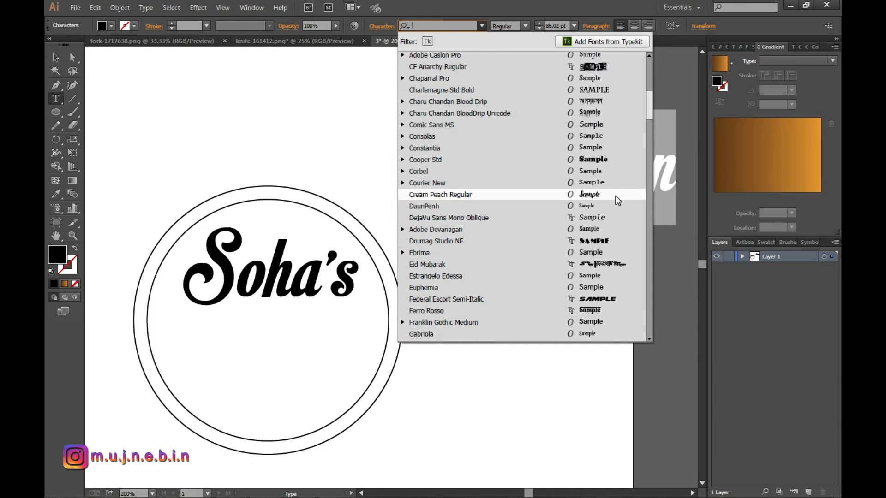
pyautogui.scroll(4, 603, 205)
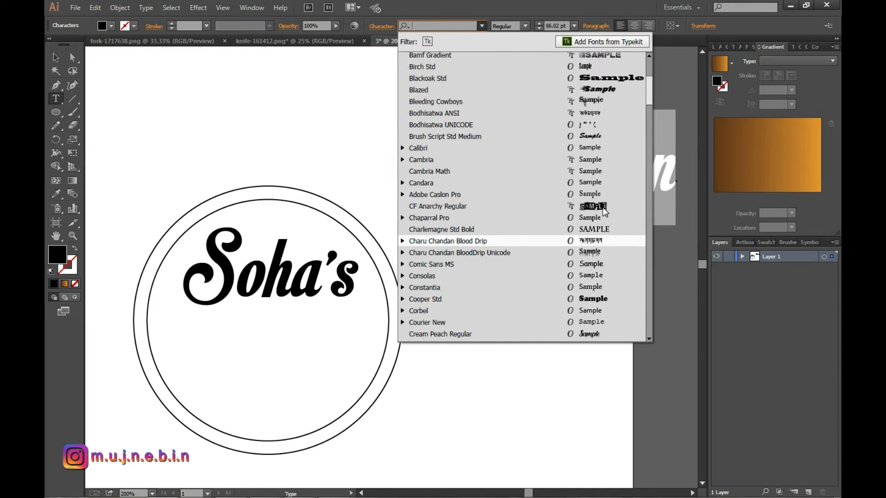
pyautogui.scroll(5, 602, 206)
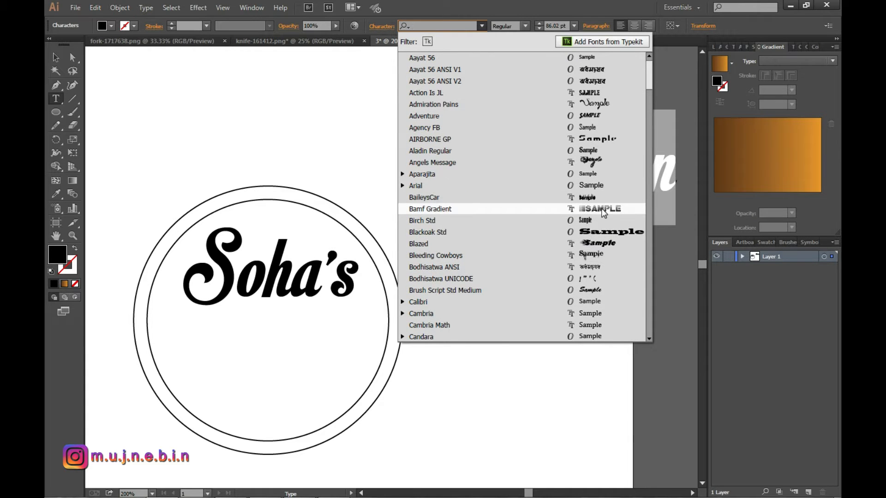
pyautogui.click(481, 26)
pyautogui.click(480, 25)
pyautogui.scroll(-3, 542, 174)
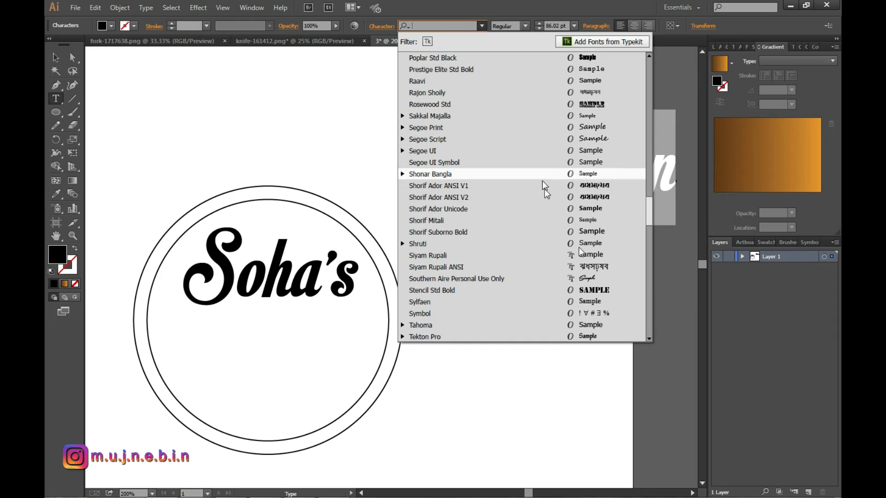
pyautogui.click(597, 277)
pyautogui.click(55, 57)
# Try "Kitchen" at full size beneath "Soha's" inside the circle, and move it back out beside the circles.
pyautogui.moveTo(572, 181); pyautogui.dragTo(268, 366)
pyautogui.click(526, 287)
pyautogui.hotkey('ctrl', '-')
pyautogui.scroll(1, 310, 342)
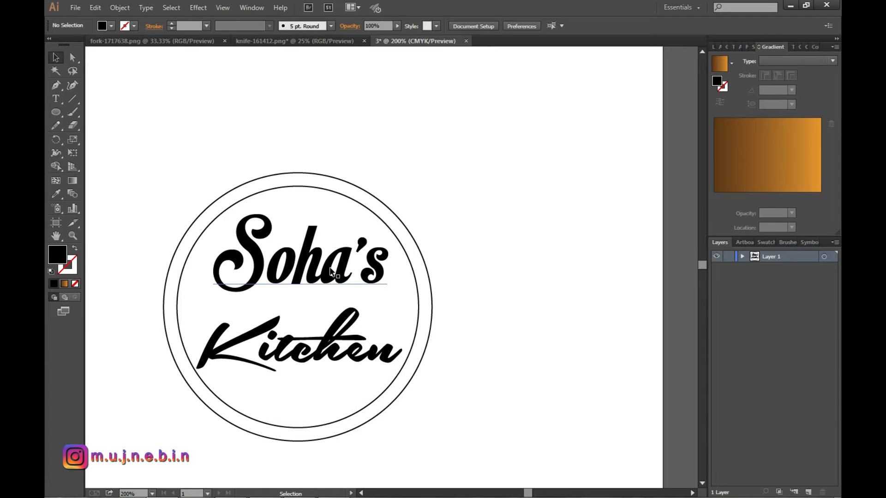
pyautogui.moveTo(339, 360); pyautogui.dragTo(581, 264)
pyautogui.click(534, 320)
# Move "Soha's" to the middle of the circles and align the text and both circles on their vertical centers.
pyautogui.moveTo(309, 276); pyautogui.dragTo(306, 309)
pyautogui.moveTo(194, 164); pyautogui.dragTo(353, 397)
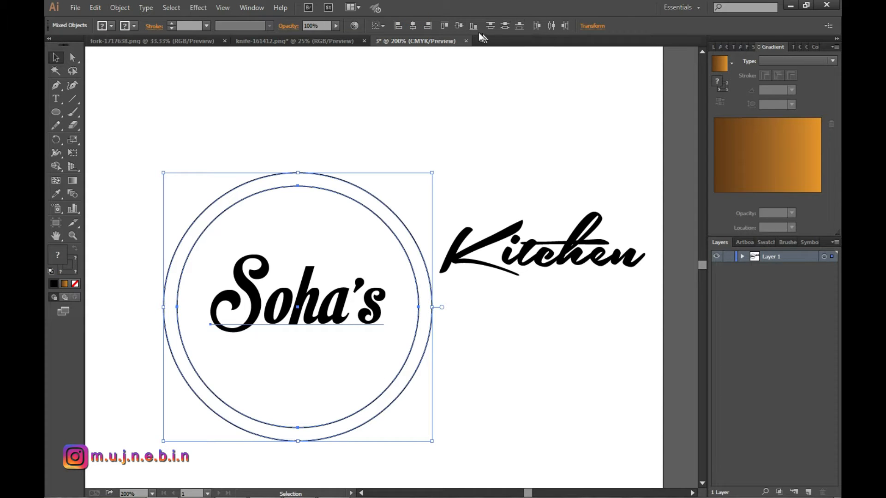
pyautogui.click(459, 25)
pyautogui.click(461, 120)
# Shrink "Kitchen" to a small tagline and place it just below the right end of "Soha's" inside the inner circle.
pyautogui.click(554, 256)
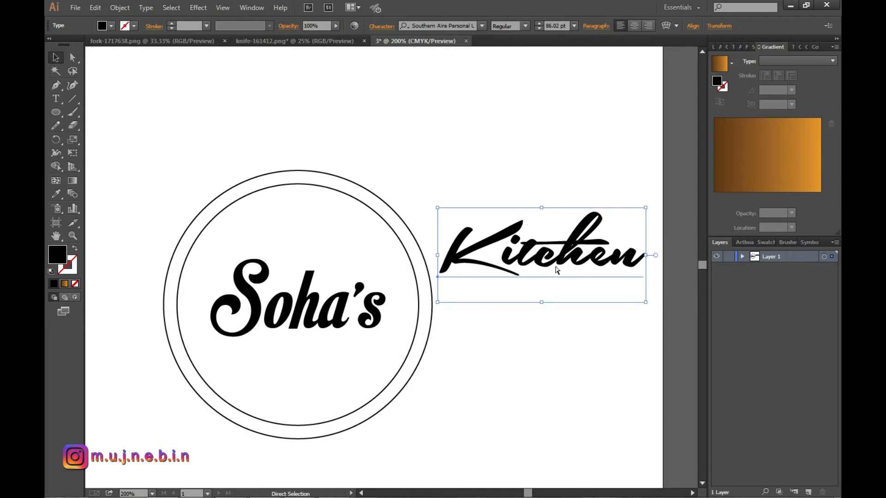
pyautogui.moveTo(647, 304); pyautogui.dragTo(377, 347)
pyautogui.click(57, 58)
pyautogui.click(585, 363)
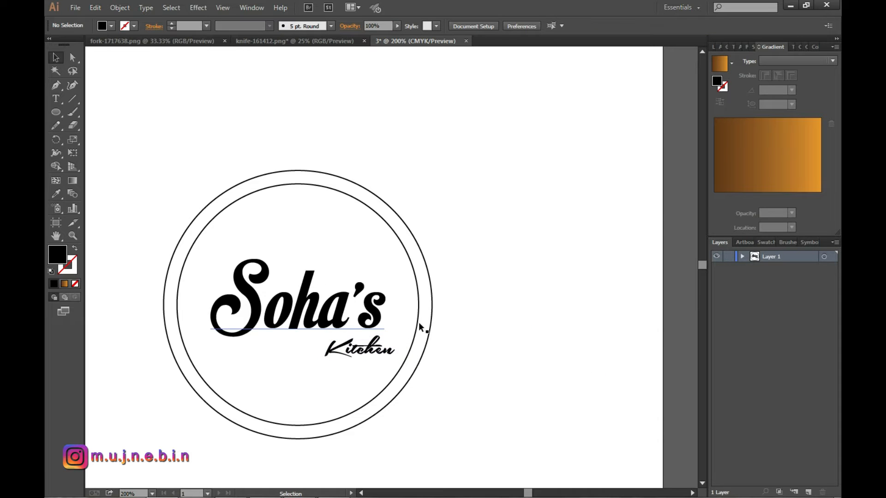
pyautogui.scroll(-2, 439, 295)
pyautogui.scroll(1, 434, 313)
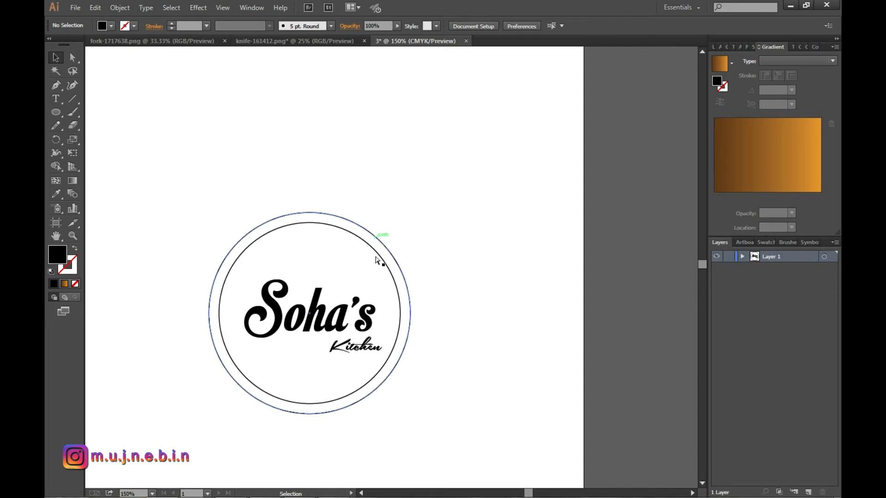
pyautogui.scroll(1, 380, 330)
pyautogui.scroll(-1, 323, 376)
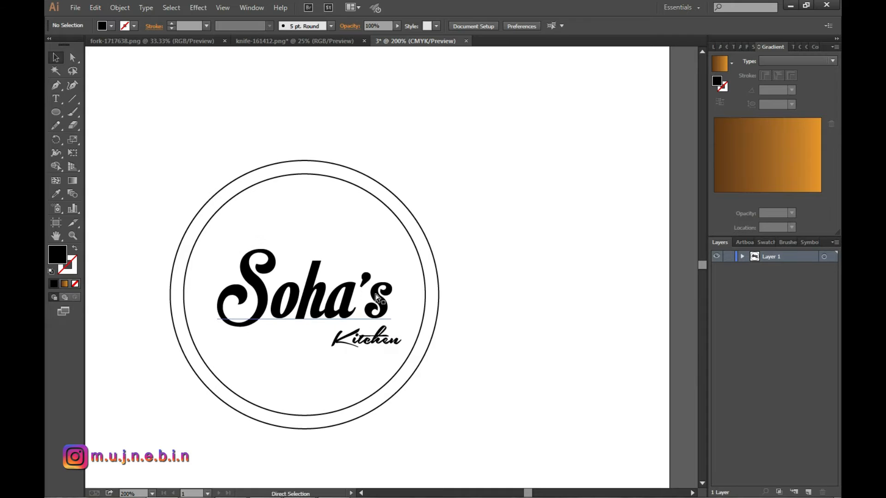
pyautogui.hscroll(-1, 376, 298)
# Copy the fork, spoon and knife image from the fork-1717638.png document into the logo document, placing it below the circles.
pyautogui.click(151, 42)
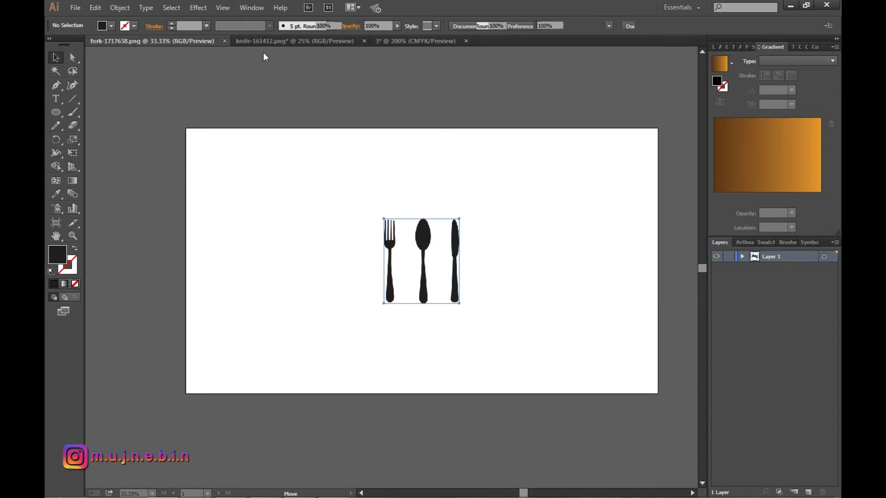
pyautogui.click(392, 248)
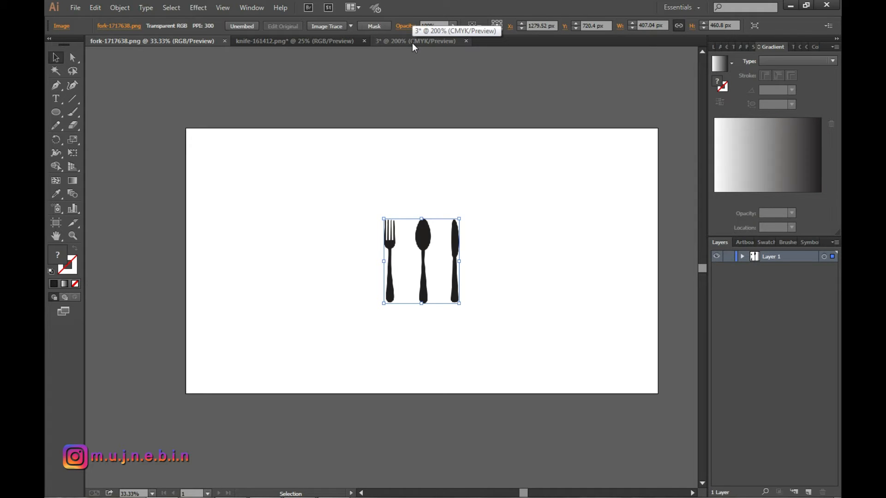
pyautogui.moveTo(427, 226); pyautogui.dragTo(480, 181)
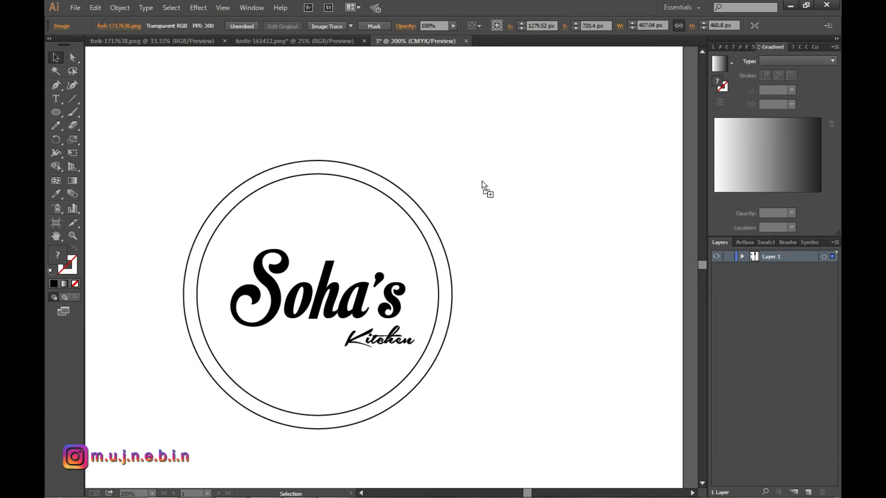
pyautogui.moveTo(556, 194); pyautogui.dragTo(556, 338)
pyautogui.scroll(-2, 557, 210)
pyautogui.click(567, 232)
pyautogui.scroll(-1, 563, 358)
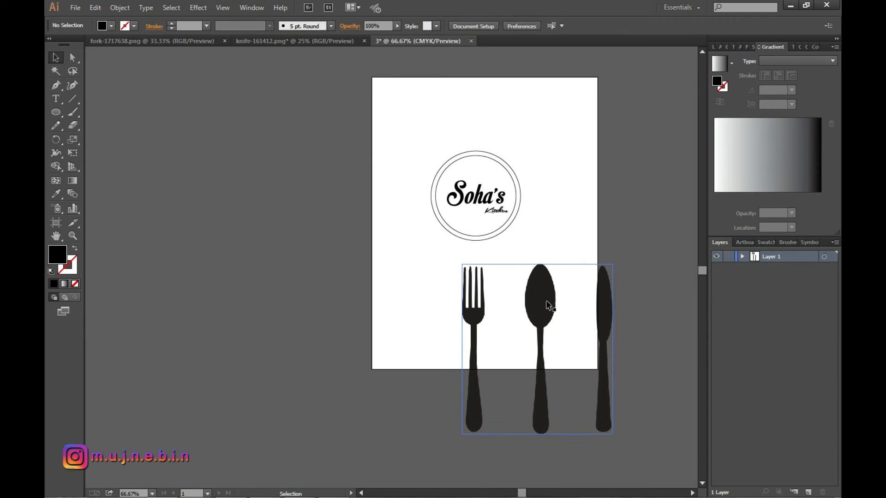
# Trace the outer left edge of the fork's head and the first tine's tip with the Pen tool, using no fill.
pyautogui.click(497, 340)
pyautogui.scroll(4, 499, 341)
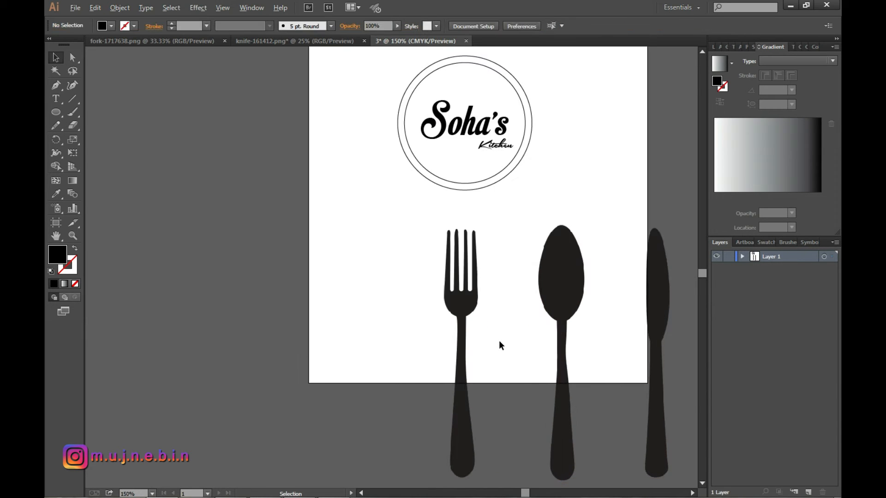
pyautogui.click(373, 400)
pyautogui.moveTo(339, 279); pyautogui.dragTo(348, 159)
pyautogui.hotkey('ctrl', 'z')
pyautogui.scroll(1, 350, 354)
pyautogui.click(348, 69)
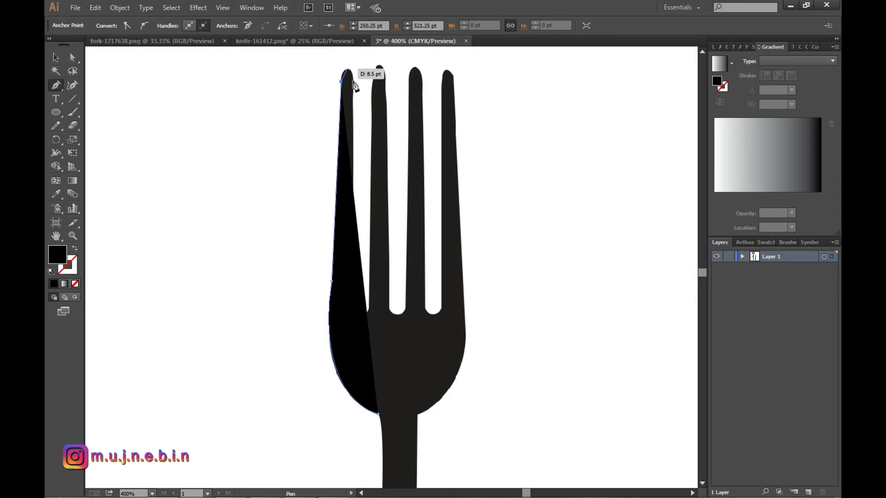
pyautogui.click(349, 70)
pyautogui.press('/')
pyautogui.click(353, 82)
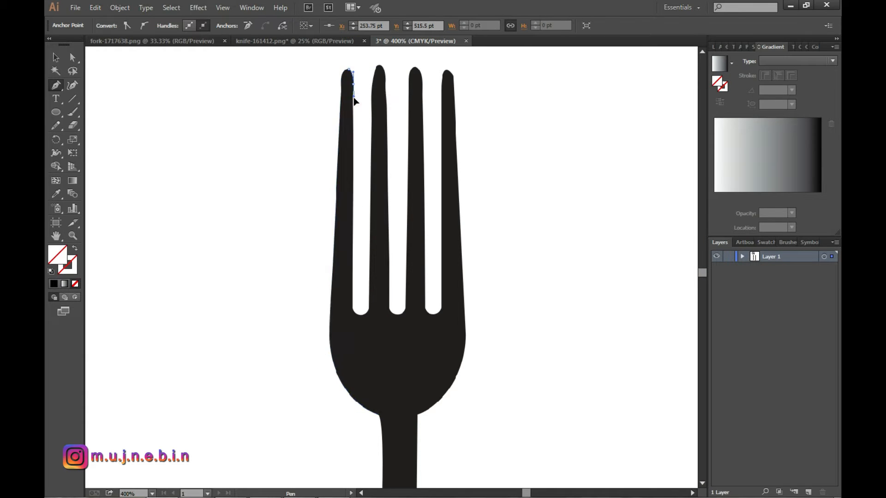
# Continue the fork path around the first gap and over the tip of the second tine.
pyautogui.click(353, 307)
pyautogui.scroll(3, 364, 305)
pyautogui.click(382, 308)
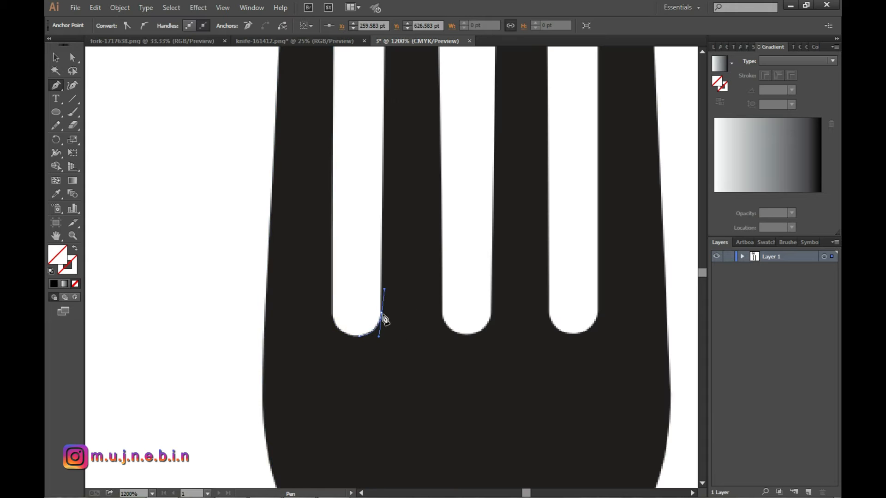
pyautogui.scroll(8, 380, 317)
pyautogui.click(387, 236)
pyautogui.moveTo(409, 169); pyautogui.dragTo(437, 176)
pyautogui.click(409, 170)
pyautogui.moveTo(429, 237); pyautogui.dragTo(423, 315)
pyautogui.click(429, 237)
# Continue the fork path around the second gap and over the tip of the third tine.
pyautogui.scroll(-8, 439, 244)
pyautogui.click(442, 250)
pyautogui.moveTo(466, 268); pyautogui.dragTo(485, 269)
pyautogui.click(492, 248)
pyautogui.scroll(8, 501, 217)
pyautogui.click(501, 191)
pyautogui.moveTo(522, 163); pyautogui.dragTo(537, 170)
pyautogui.click(521, 163)
pyautogui.moveTo(542, 201); pyautogui.dragTo(541, 239)
pyautogui.click(541, 201)
# Continue the fork path around the third gap and over the tip of the fourth tine.
pyautogui.scroll(-8, 545, 217)
pyautogui.click(548, 264)
pyautogui.moveTo(579, 280); pyautogui.dragTo(604, 240)
pyautogui.click(579, 280)
pyautogui.hotkey('ctrl', 'z')
pyautogui.click(598, 261)
pyautogui.scroll(8, 601, 193)
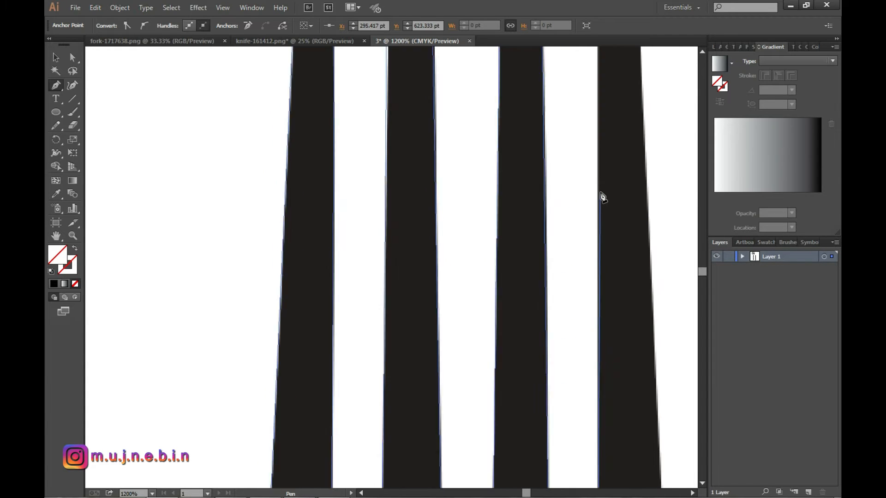
pyautogui.click(597, 201)
pyautogui.moveTo(614, 158); pyautogui.dragTo(627, 156)
pyautogui.click(613, 158)
pyautogui.moveTo(635, 200); pyautogui.dragTo(637, 241)
pyautogui.click(635, 200)
# Trace the outer right edge of the fork's head down to where it meets the neck.
pyautogui.scroll(-12, 630, 258)
pyautogui.hscroll(2, 625, 268)
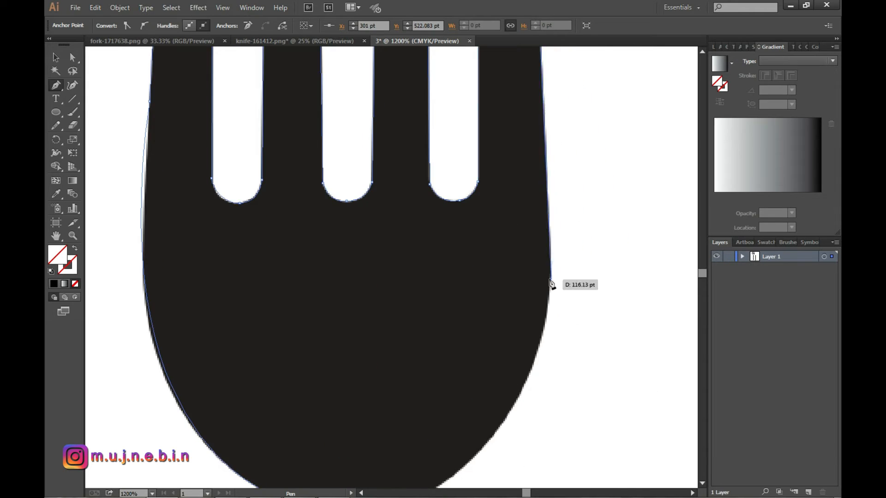
pyautogui.click(551, 285)
pyautogui.scroll(-3, 549, 286)
pyautogui.moveTo(407, 341); pyautogui.dragTo(272, 393)
pyautogui.click(408, 342)
# Trace both sides and the rounded end of the fork's handle, and close the path at the neck.
pyautogui.scroll(-6, 422, 319)
pyautogui.scroll(-5, 430, 364)
pyautogui.moveTo(428, 355); pyautogui.dragTo(440, 401)
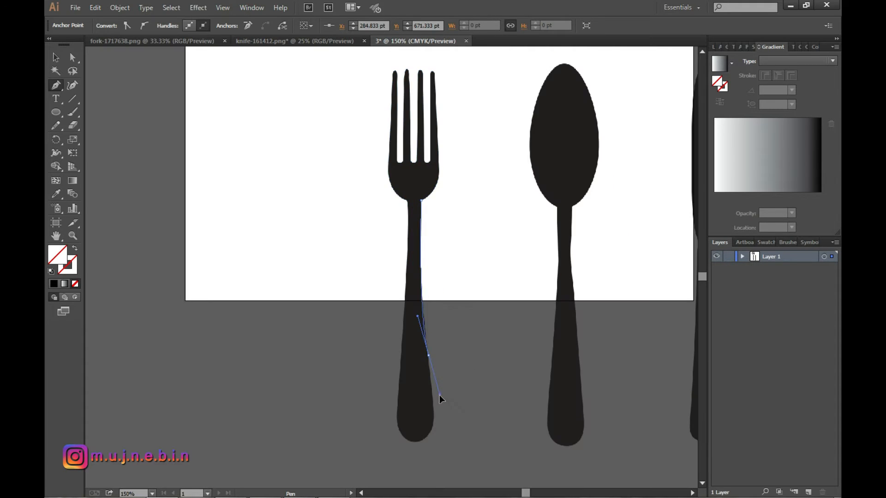
pyautogui.scroll(2, 434, 397)
pyautogui.click(423, 312)
pyautogui.scroll(-3, 422, 318)
pyautogui.moveTo(393, 419); pyautogui.dragTo(362, 425)
pyautogui.hotkey('ctrl', 'z')
pyautogui.click(409, 415)
pyautogui.moveTo(368, 254); pyautogui.dragTo(372, 82)
pyautogui.scroll(6, 396, 104)
pyautogui.scroll(5, 376, 307)
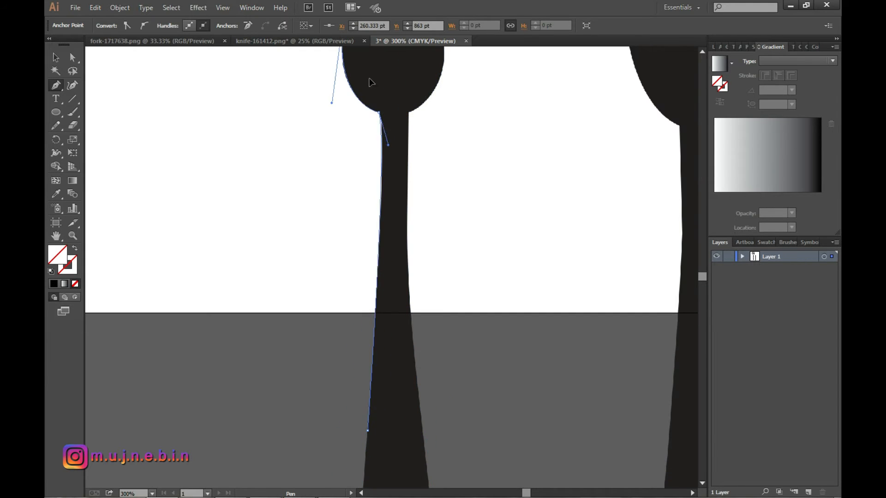
pyautogui.scroll(-2, 378, 100)
pyautogui.scroll(3, 461, 213)
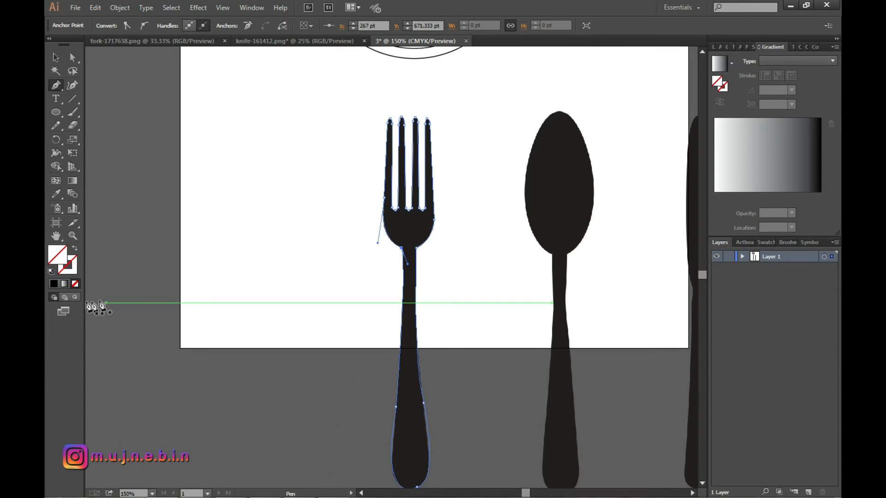
# Fill the traced fork with black and move it off the source image, up over the logo circles.
pyautogui.click(56, 57)
pyautogui.scroll(1, 416, 280)
pyautogui.moveTo(414, 280); pyautogui.dragTo(456, 105)
pyautogui.scroll(-1, 518, 181)
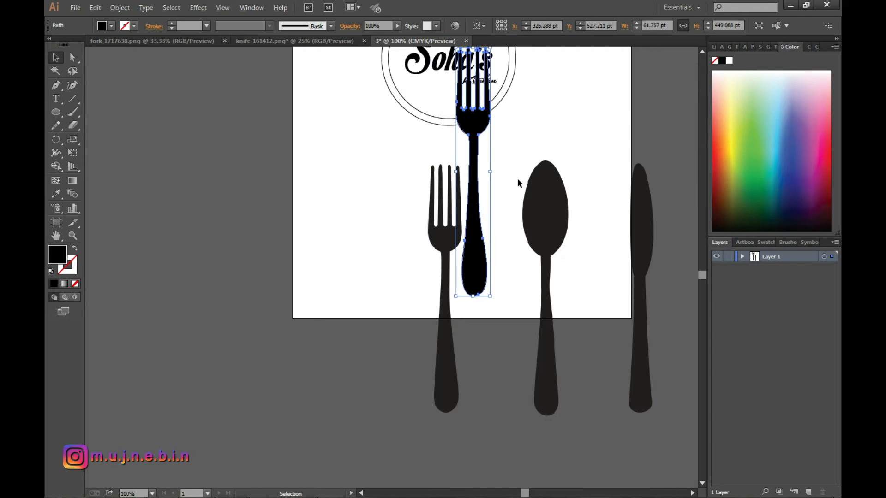
pyautogui.scroll(4, 506, 165)
pyautogui.moveTo(477, 198); pyautogui.dragTo(473, 209)
pyautogui.moveTo(449, 118); pyautogui.dragTo(448, 65)
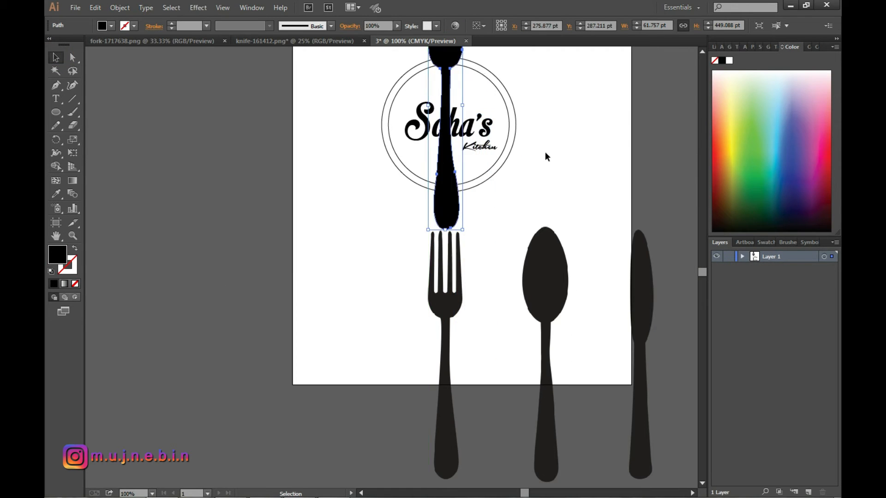
# Shrink the black fork to about 24 by 171 pt and place it over the "h" of "Soha's".
pyautogui.scroll(2, 512, 201)
pyautogui.scroll(2, 511, 201)
pyautogui.scroll(1, 480, 196)
pyautogui.moveTo(384, 121); pyautogui.dragTo(403, 150)
pyautogui.scroll(2, 447, 214)
pyautogui.scroll(-2, 444, 216)
pyautogui.moveTo(434, 84); pyautogui.dragTo(425, 160)
pyautogui.scroll(3, 417, 226)
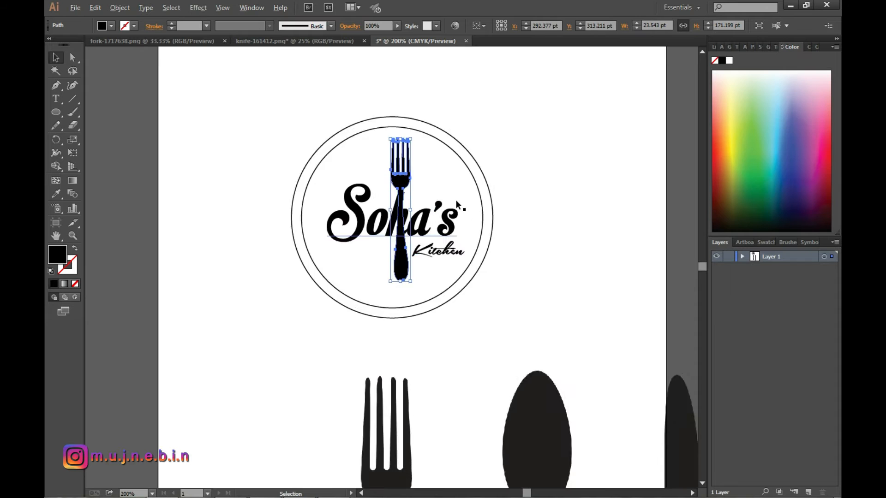
pyautogui.scroll(1, 417, 224)
pyautogui.moveTo(375, 263); pyautogui.dragTo(359, 225)
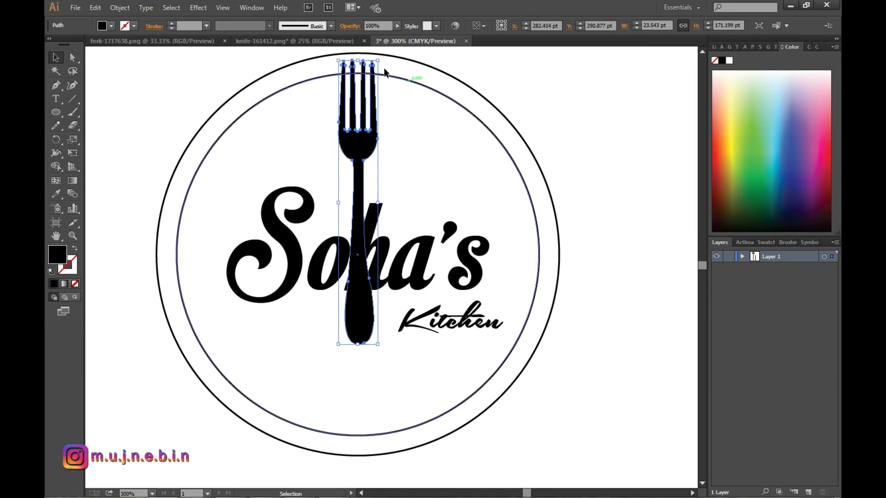
# Tilt the fork to the slant of the "h", shrink it to about 21 by 68 pt and align it with the letter's stem.
pyautogui.moveTo(382, 58); pyautogui.dragTo(420, 79)
pyautogui.moveTo(356, 257); pyautogui.dragTo(370, 266)
pyautogui.moveTo(428, 81); pyautogui.dragTo(394, 165)
pyautogui.moveTo(368, 229); pyautogui.dragTo(365, 237)
pyautogui.moveTo(392, 174); pyautogui.dragTo(395, 163)
pyautogui.moveTo(367, 234); pyautogui.dragTo(366, 237)
pyautogui.click(594, 165)
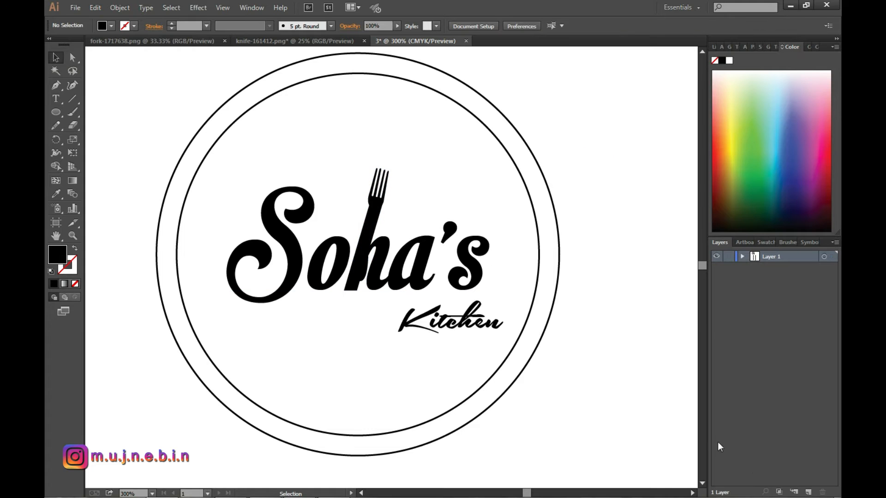
# Shift the fork 1 pt to the right along the top of the "h" stem.
pyautogui.scroll(1, 425, 280)
pyautogui.click(371, 162)
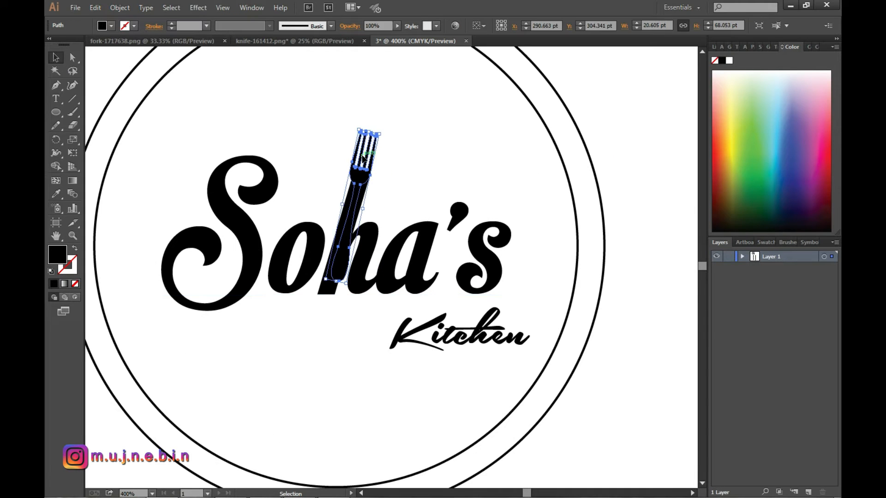
pyautogui.click(359, 188)
pyautogui.moveTo(365, 174); pyautogui.dragTo(367, 175)
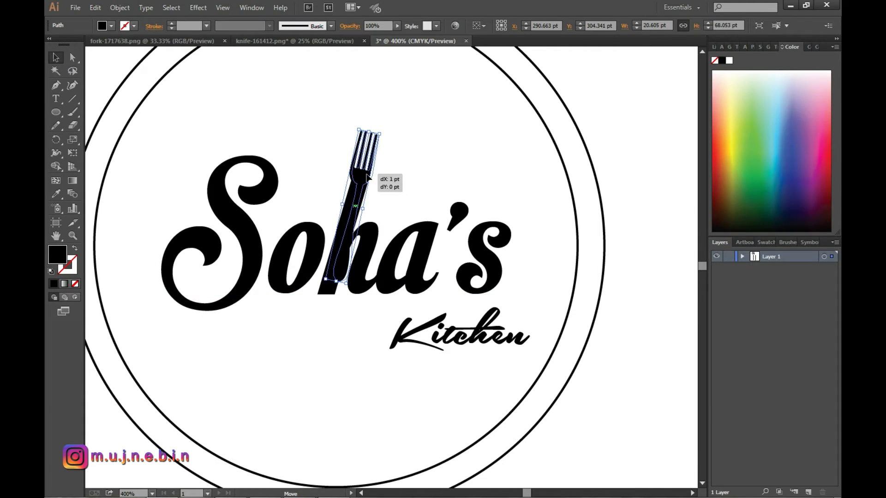
pyautogui.click(583, 172)
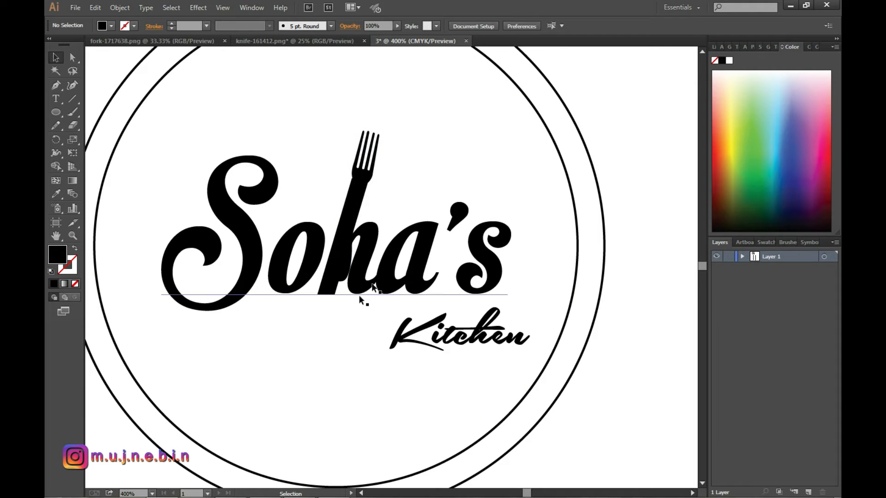
# Tilt the fork slightly further and nudge it until its handle sits inside the slanted stem of the "h".
pyautogui.click(341, 272)
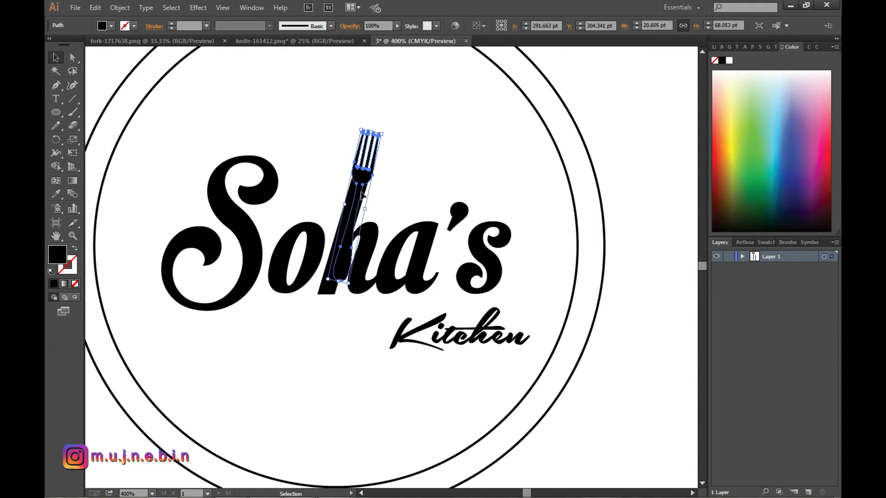
pyautogui.moveTo(342, 272); pyautogui.dragTo(334, 269)
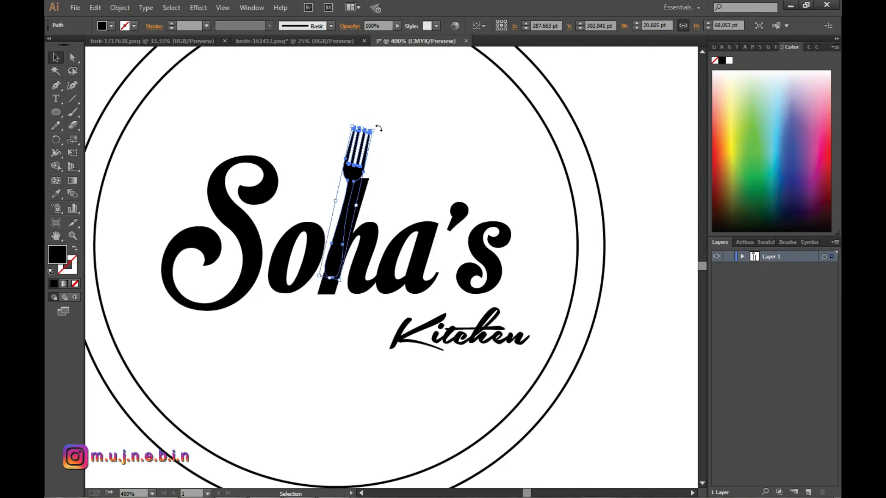
pyautogui.moveTo(379, 128); pyautogui.dragTo(384, 130)
pyautogui.moveTo(348, 207); pyautogui.dragTo(351, 214)
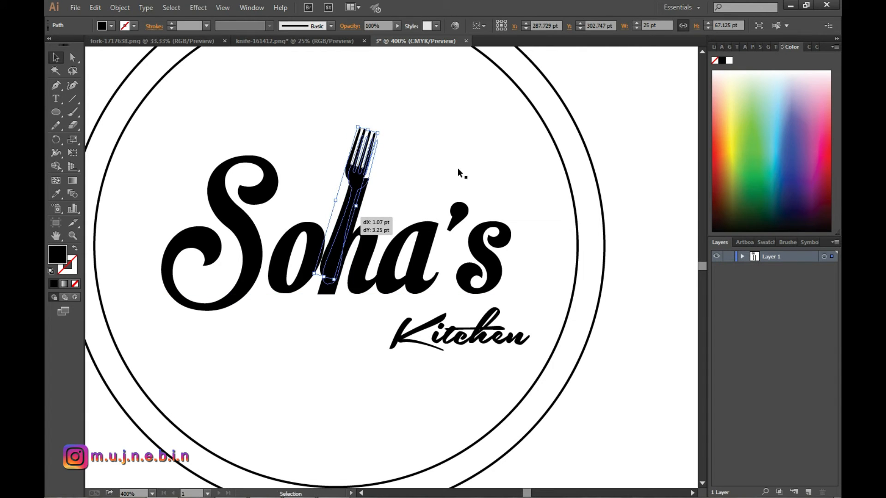
pyautogui.press('Right')
pyautogui.press('Right')
pyautogui.press('Left')
pyautogui.press('Down')
pyautogui.press('Left')
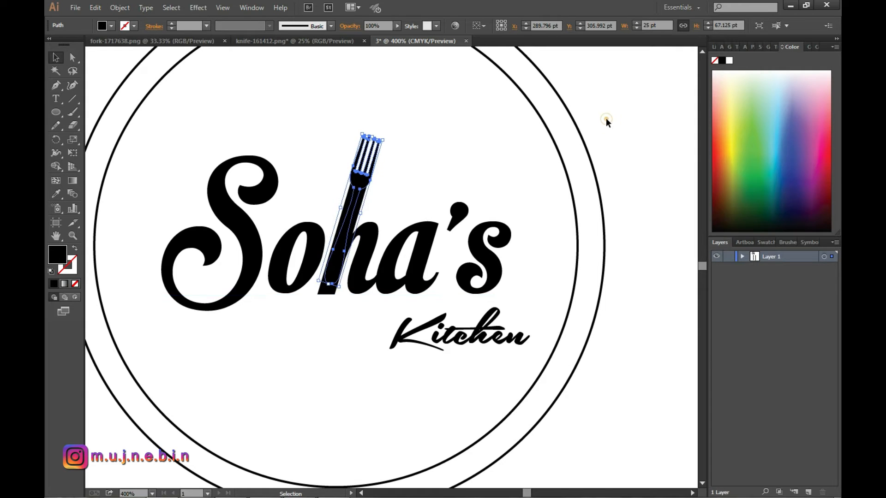
pyautogui.click(604, 120)
# Set the inner circle to a white fill with a black stroke, and delete the outer circle.
pyautogui.scroll(-2, 480, 274)
pyautogui.scroll(-1, 480, 274)
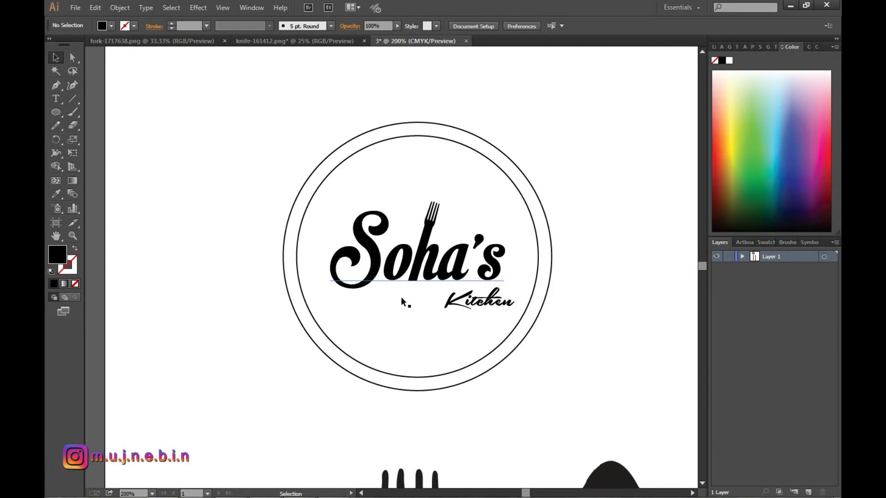
pyautogui.scroll(2, 408, 292)
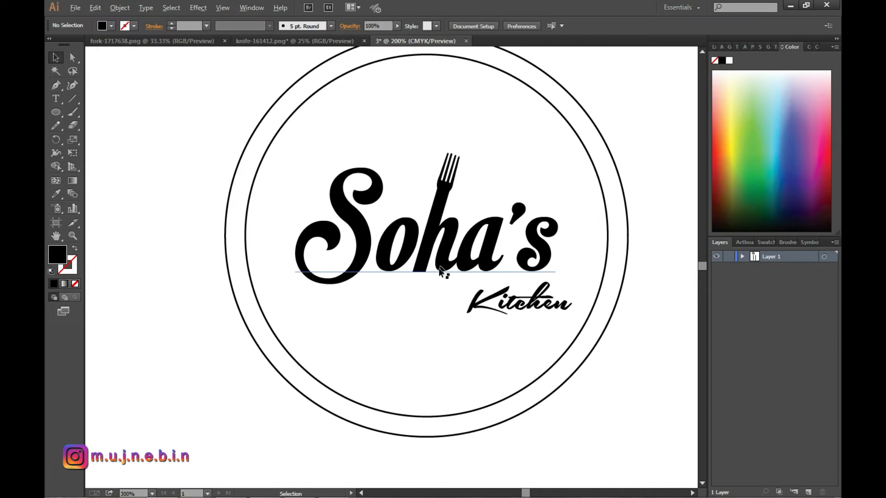
pyautogui.scroll(-2, 443, 272)
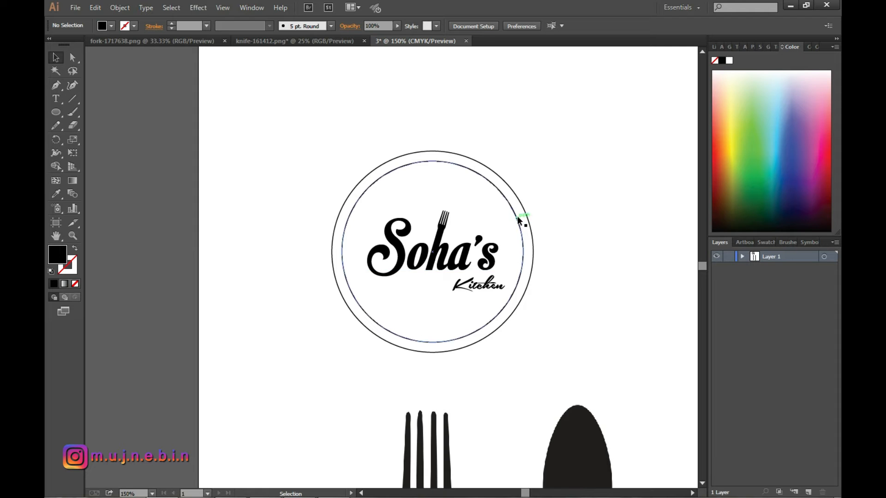
pyautogui.click(517, 221)
pyautogui.click(52, 273)
pyautogui.click(73, 269)
pyautogui.click(76, 284)
pyautogui.click(536, 136)
pyautogui.click(502, 217)
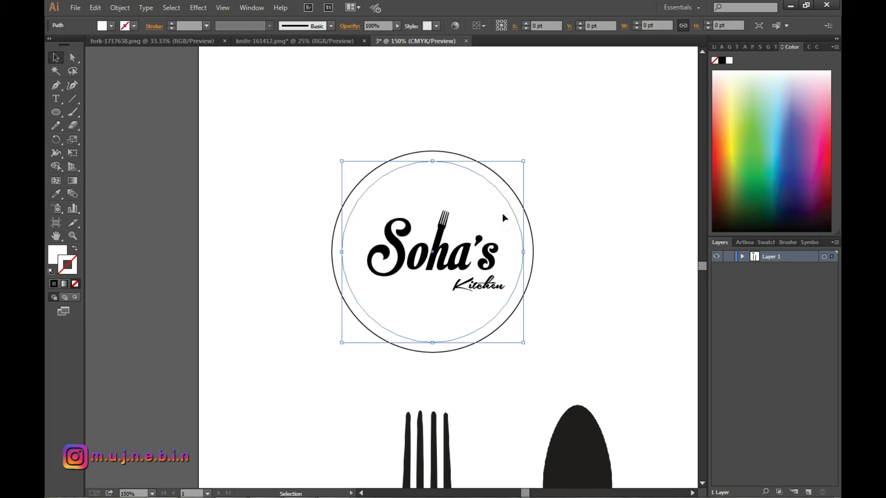
pyautogui.click(54, 284)
pyautogui.click(551, 229)
pyautogui.click(528, 213)
pyautogui.click(594, 170)
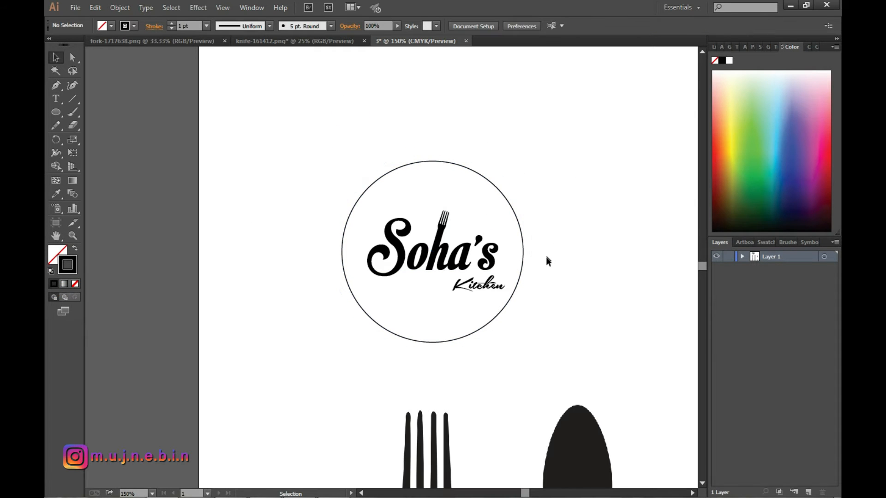
# Try to draw a closed, black-filled swoosh curving over the upper part of the circle with the Pen tool.
pyautogui.scroll(1, 547, 259)
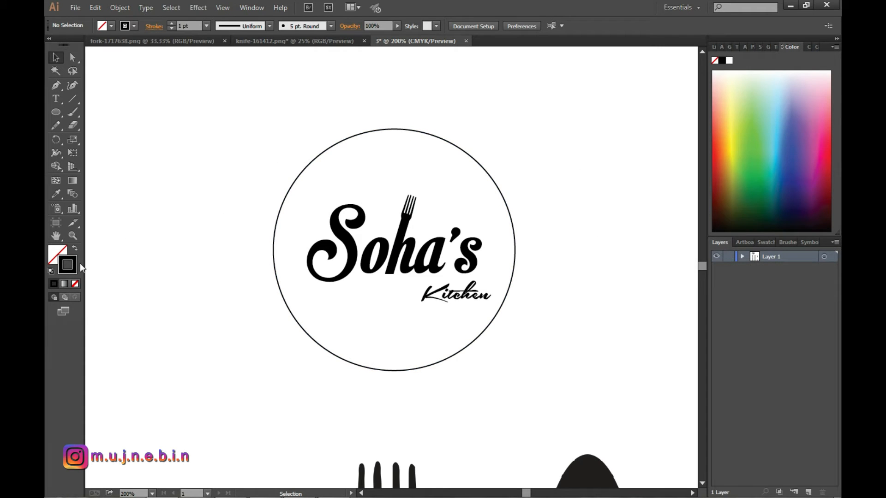
pyautogui.press('p')
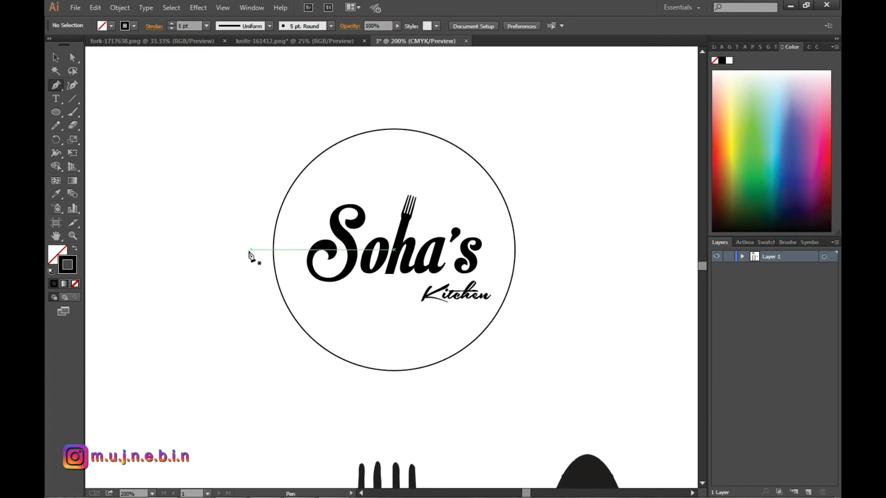
pyautogui.click(261, 249)
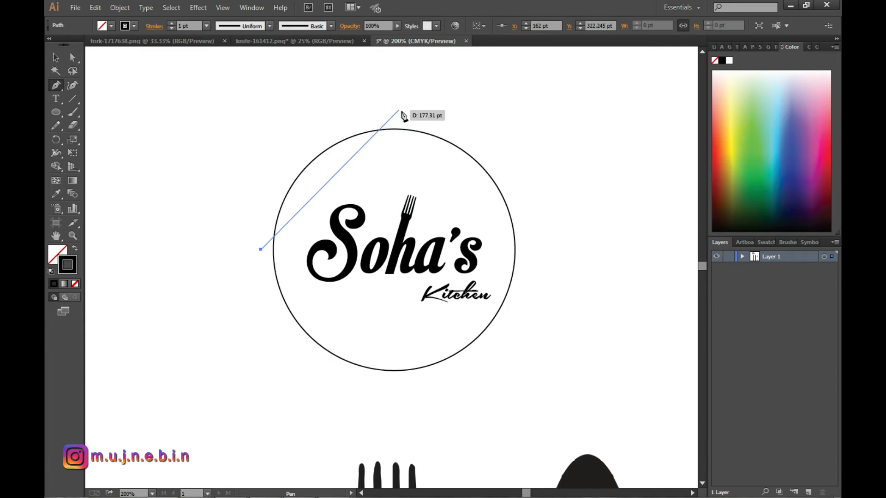
pyautogui.moveTo(403, 112); pyautogui.dragTo(625, 86)
pyautogui.moveTo(551, 249); pyautogui.dragTo(554, 261)
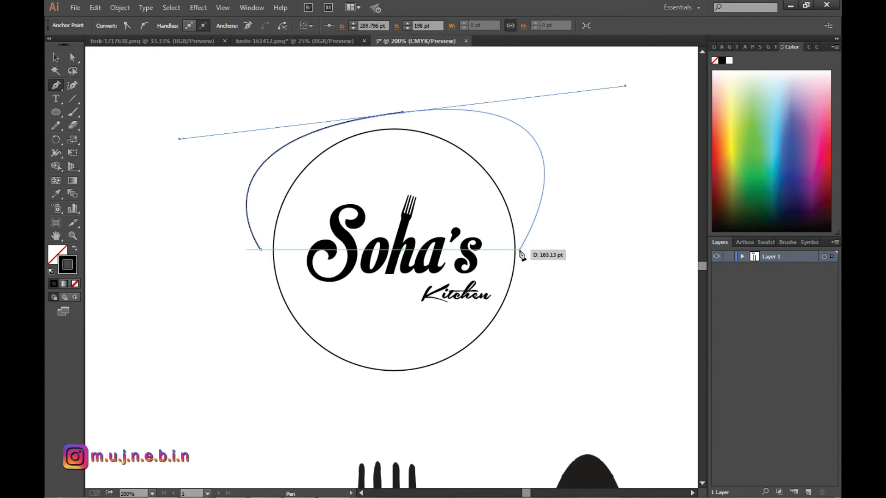
pyautogui.click(445, 152)
pyautogui.moveTo(327, 194); pyautogui.dragTo(343, 250)
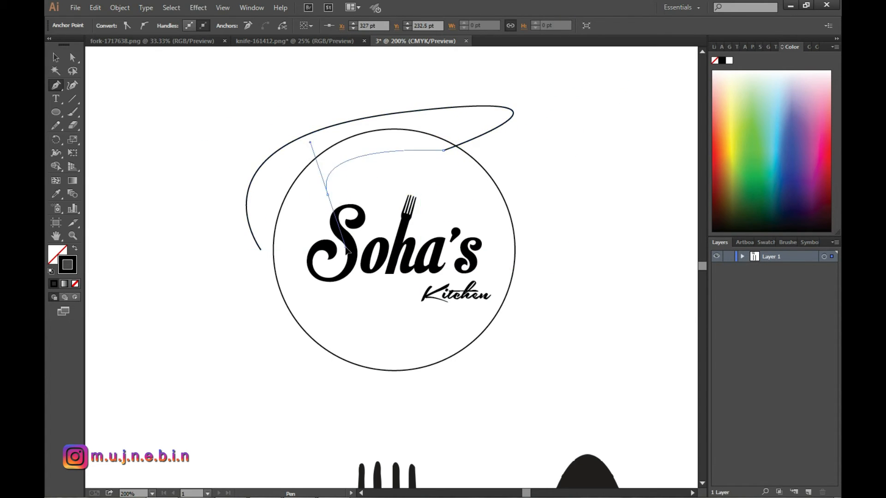
pyautogui.click(261, 250)
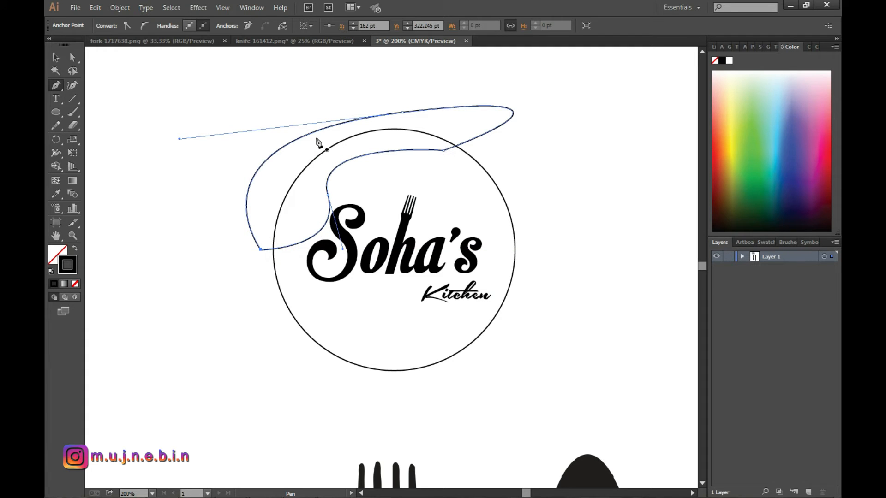
pyautogui.click(75, 249)
pyautogui.click(56, 57)
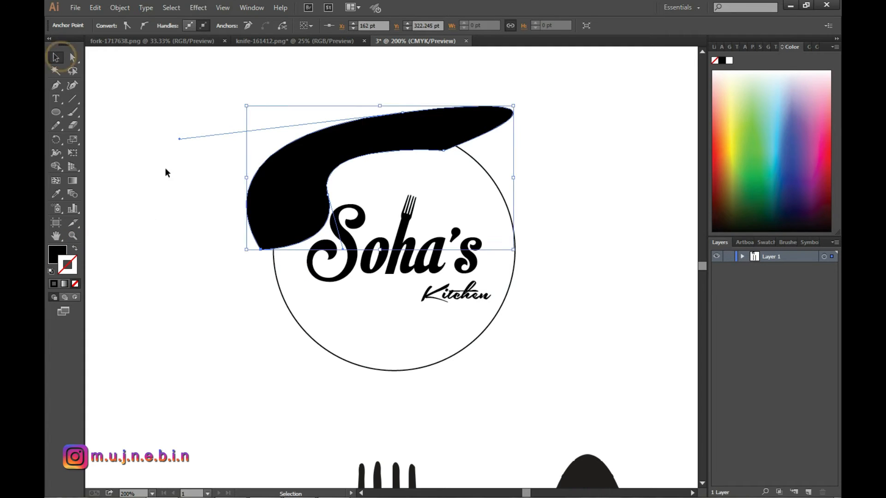
# Undo the swoosh drawn over the circle.
pyautogui.click(165, 169)
pyautogui.hotkey('ctrl', 'z')
pyautogui.hotkey('ctrl', 'z')
pyautogui.hotkey('ctrl', 'z')
pyautogui.hotkey('ctrl', 'z')
pyautogui.hotkey('ctrl', 'z')
pyautogui.hotkey('ctrl', 'z')
pyautogui.hotkey('ctrl', 'z')
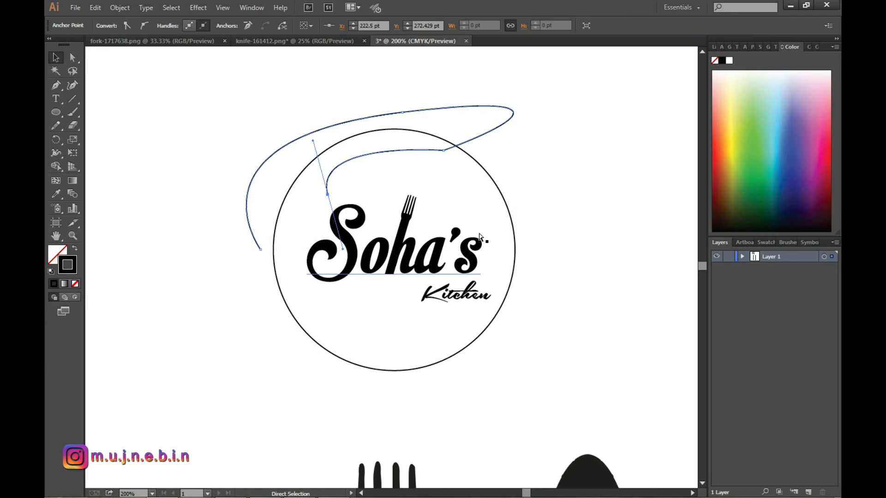
pyautogui.hotkey('ctrl', 'z')
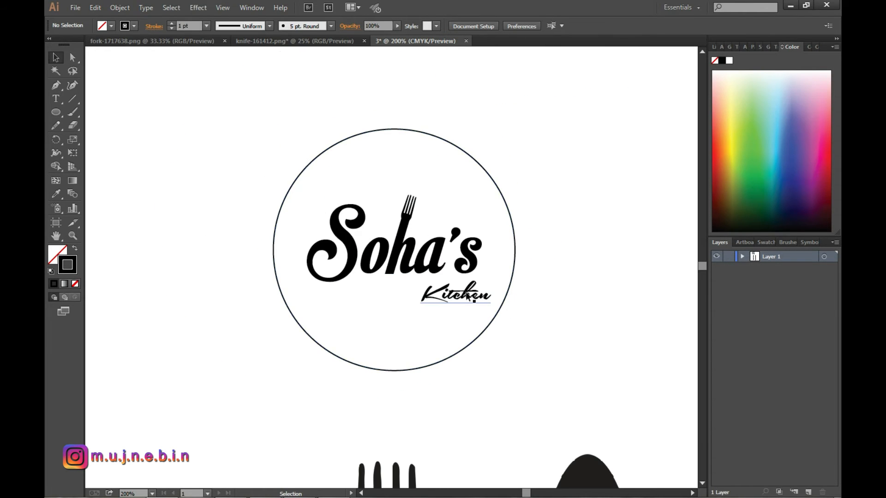
# Draw a thin curved underline about 45 by 5 pt beneath "Kitchen" with a black fill and no stroke.
pyautogui.click(56, 88)
pyautogui.scroll(2, 498, 317)
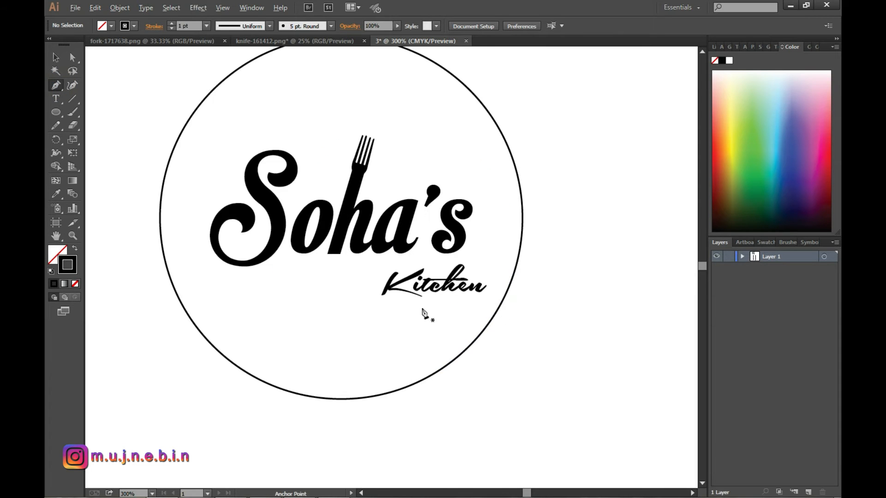
pyautogui.click(385, 300)
pyautogui.moveTo(485, 292); pyautogui.dragTo(526, 297)
pyautogui.moveTo(385, 300); pyautogui.dragTo(376, 317)
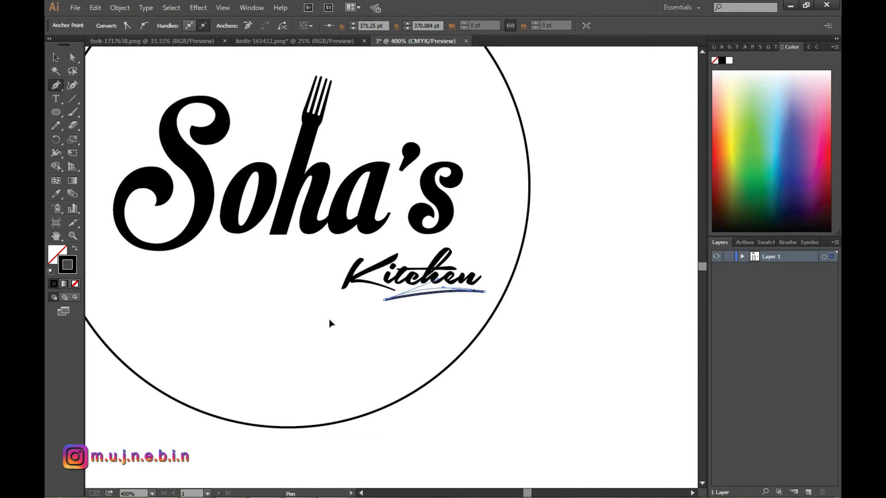
pyautogui.hotkey('shift', 'x')
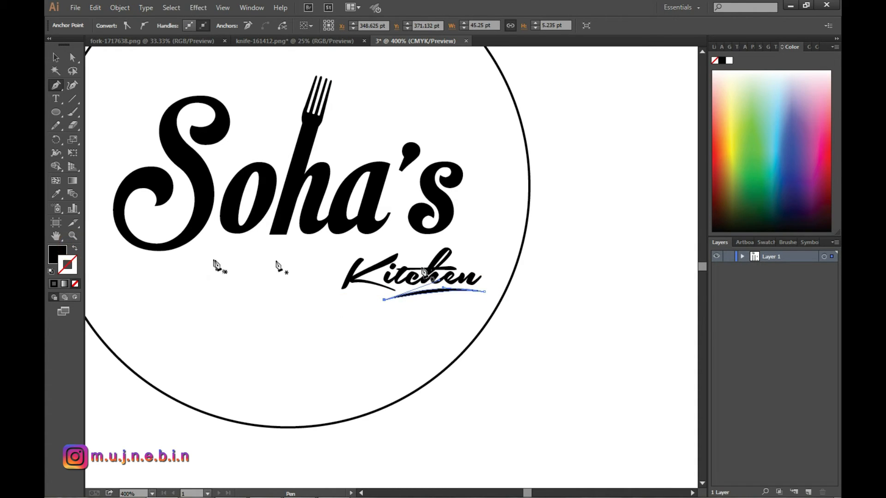
pyautogui.click(54, 59)
pyautogui.click(516, 363)
pyautogui.hotkey('ctrl', '0')
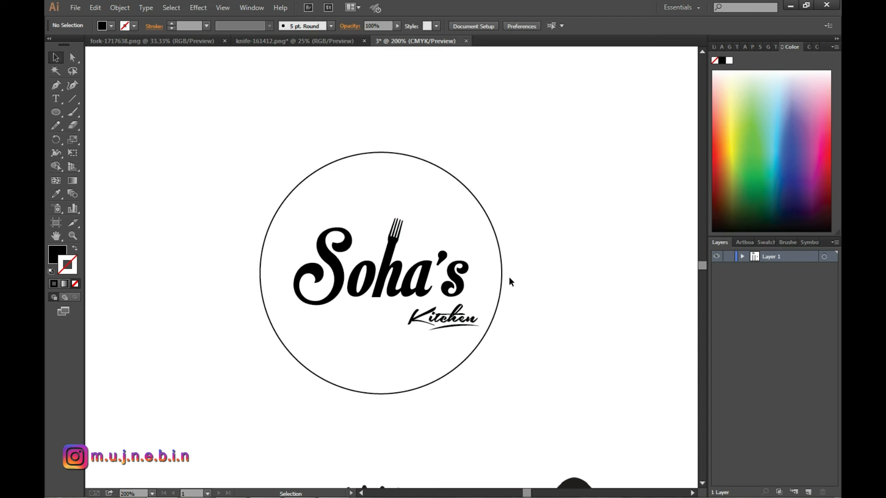
# Bring the knife image from knife-161412.png into the logo document and place it over the circle.
pyautogui.click(263, 42)
pyautogui.click(408, 306)
pyautogui.moveTo(408, 306); pyautogui.dragTo(437, 230)
pyautogui.moveTo(503, 248); pyautogui.dragTo(455, 273)
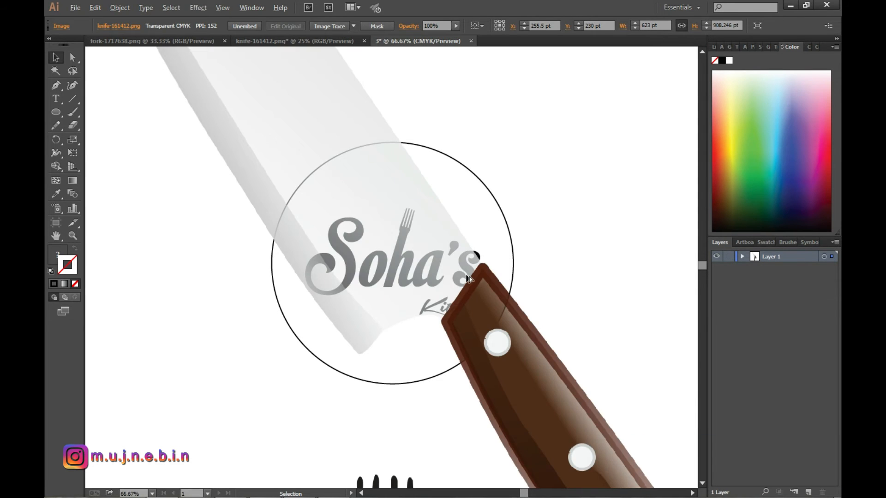
# Scale the knife down to about 178 by 165 pt and rotate it so it lies horizontally beneath "Soha's".
pyautogui.moveTo(546, 405); pyautogui.dragTo(451, 340)
pyautogui.click(502, 250)
pyautogui.scroll(3, 462, 262)
pyautogui.moveTo(480, 90); pyautogui.dragTo(334, 73)
pyautogui.moveTo(442, 237); pyautogui.dragTo(451, 348)
pyautogui.moveTo(561, 352); pyautogui.dragTo(505, 342)
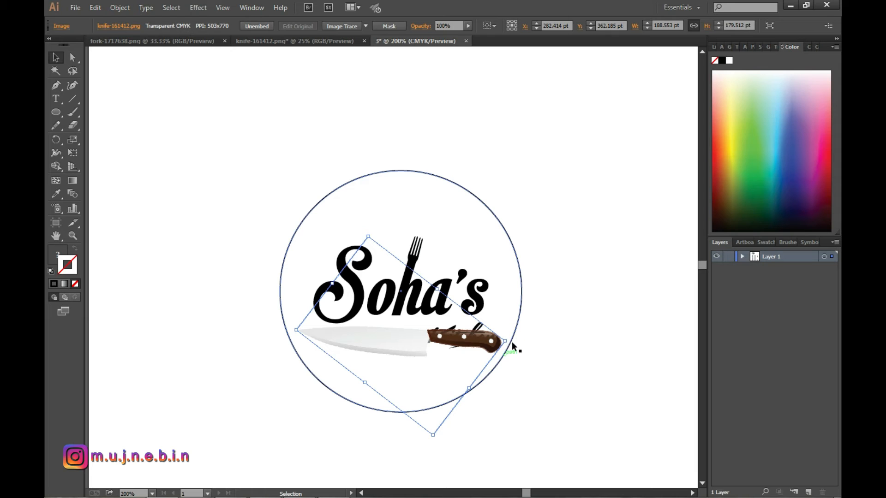
pyautogui.moveTo(506, 343); pyautogui.dragTo(498, 335)
# Nudge the knife 3 pt to the right and 3 pt up.
pyautogui.click(570, 308)
pyautogui.click(458, 342)
pyautogui.press('Right')
pyautogui.press('Right')
pyautogui.press('Right')
pyautogui.press('Right')
pyautogui.press('Right')
pyautogui.press('Up')
pyautogui.press('Up')
pyautogui.press('Up')
pyautogui.press('Up')
pyautogui.press('Up')
# Lock the knife and move "Kitchen" together with its underline about 71 pt left onto the blade.
pyautogui.click(560, 297)
pyautogui.click(445, 328)
pyautogui.hotkey('ctrl', '2')
pyautogui.keyDown('shift'); pyautogui.click(472, 346); pyautogui.keyUp('shift')
pyautogui.keyDown('shift'); pyautogui.click(473, 334); pyautogui.keyUp('shift')
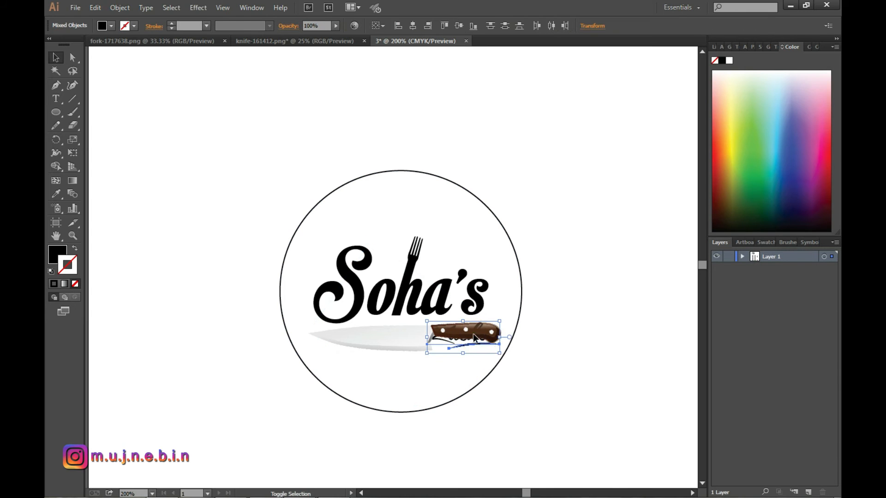
pyautogui.moveTo(483, 342); pyautogui.dragTo(406, 331)
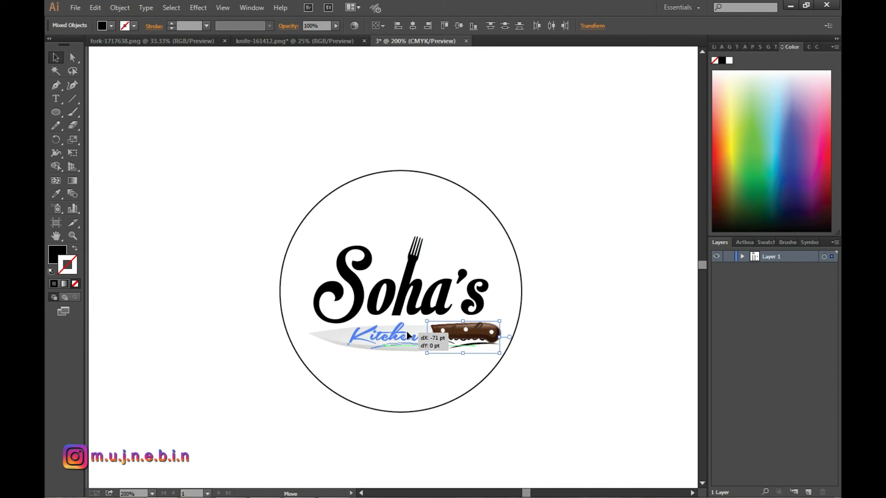
# Bring "Kitchen" and its underline to the front of the knife.
pyautogui.rightClick(395, 332)
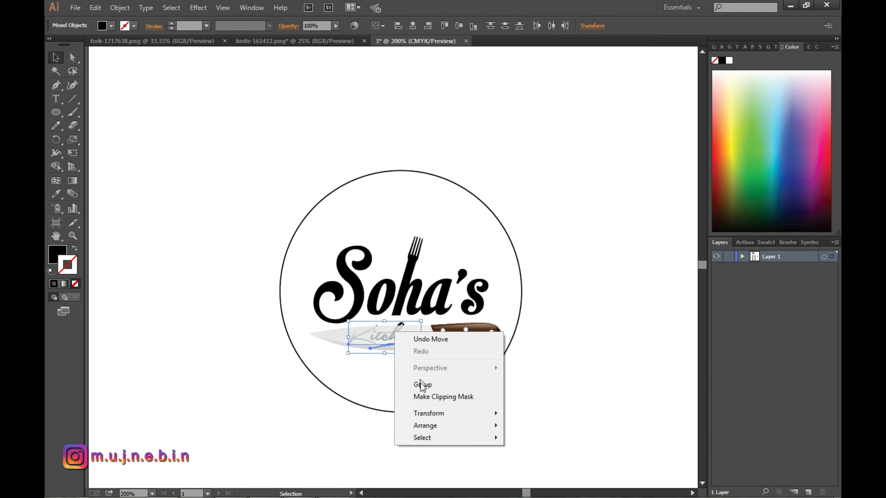
pyautogui.moveTo(431, 425)
pyautogui.click(526, 421)
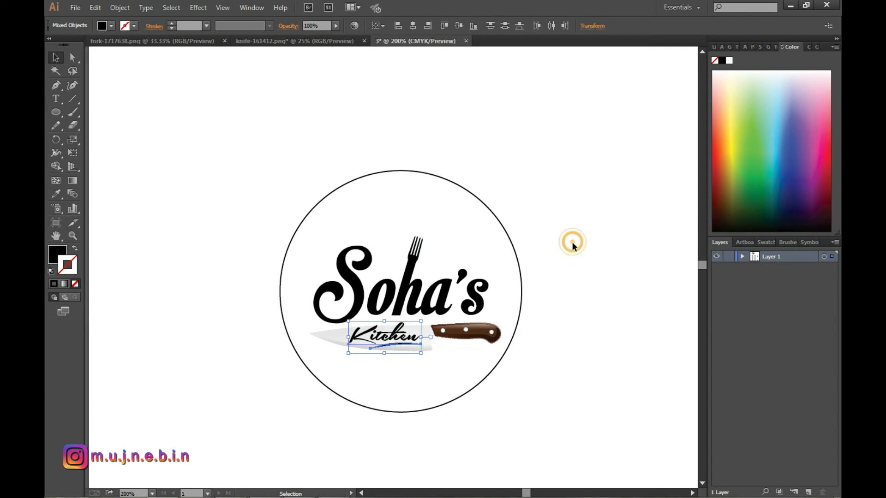
pyautogui.click(573, 242)
pyautogui.click(489, 209)
pyautogui.click(593, 220)
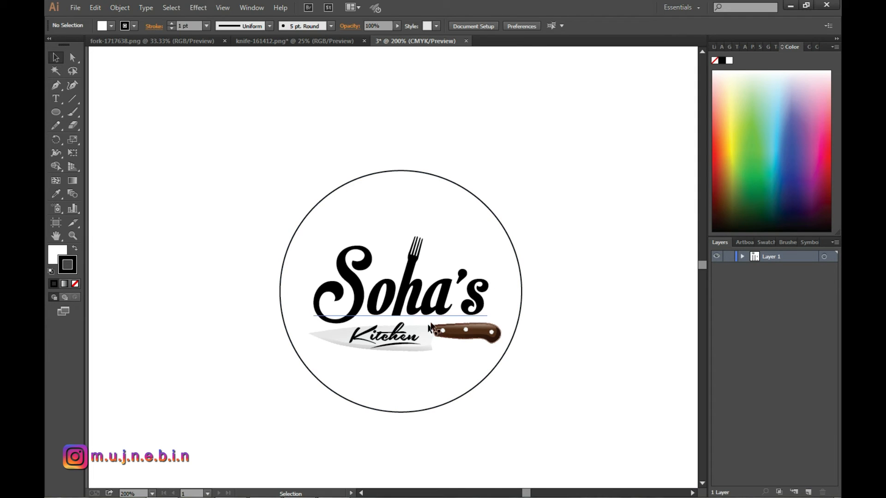
# Remove the circle's stroke and fill it with red FF0000.
pyautogui.click(475, 196)
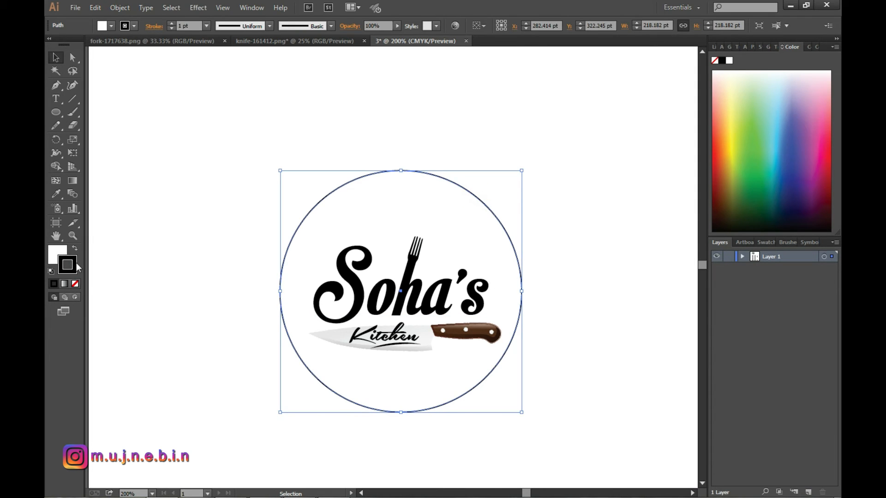
pyautogui.click(75, 283)
pyautogui.doubleClick(61, 256)
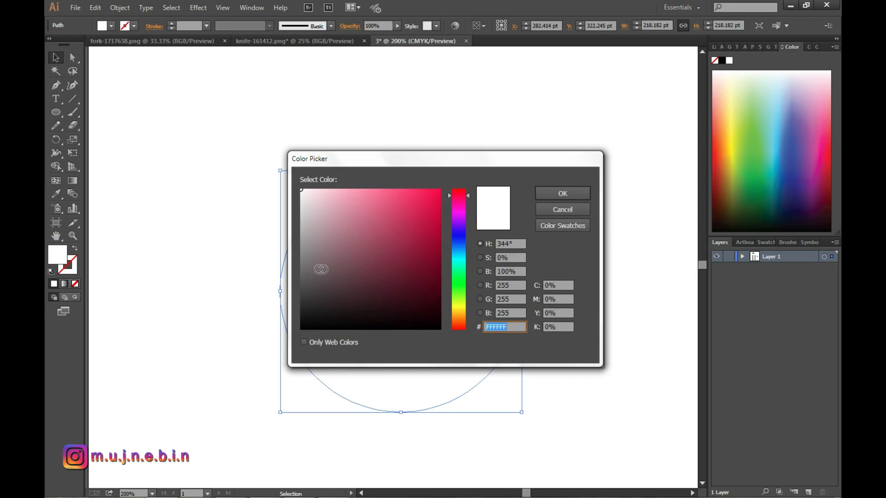
pyautogui.moveTo(458, 198); pyautogui.dragTo(459, 189)
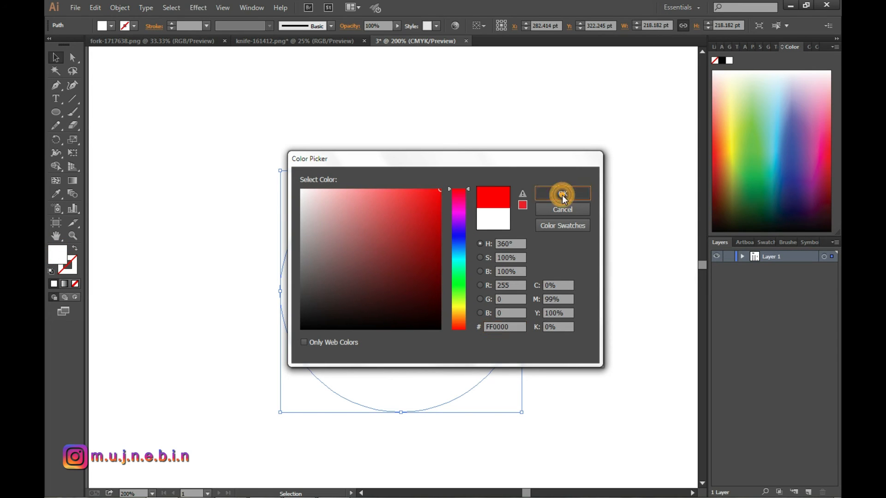
pyautogui.click(563, 194)
# Recolour the fork and the "Soha's" lettering white (FFFFFF).
pyautogui.click(416, 251)
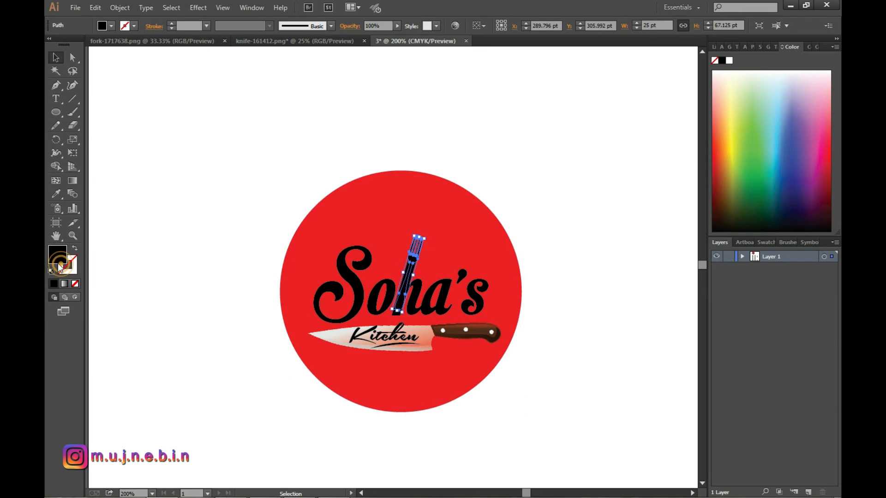
pyautogui.doubleClick(57, 254)
pyautogui.click(302, 190)
pyautogui.click(562, 193)
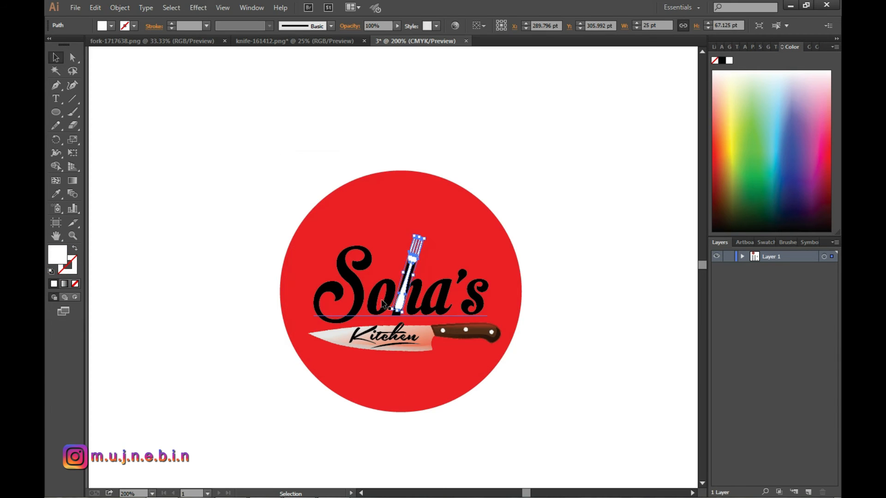
pyautogui.click(428, 294)
pyautogui.doubleClick(59, 255)
pyautogui.write('ffffff')
pyautogui.click(562, 194)
pyautogui.click(612, 268)
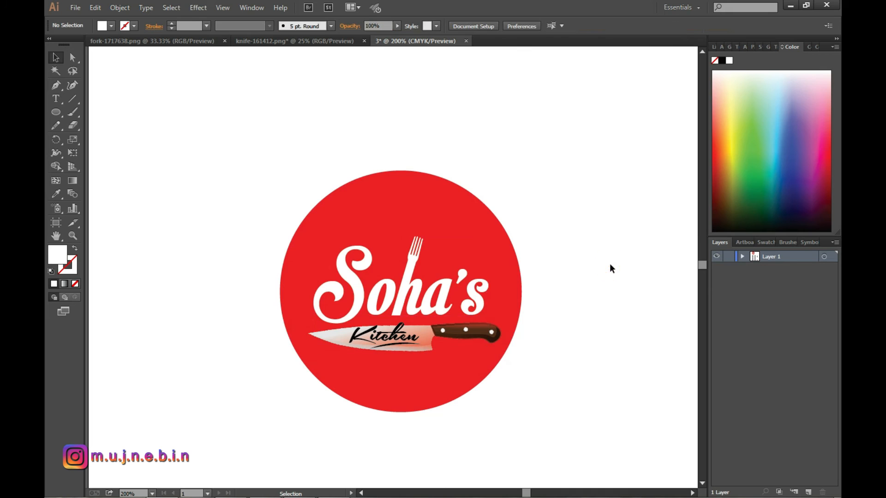
# Duplicate the knife and align the copy exactly over the original.
pyautogui.click(462, 331)
pyautogui.click(530, 341)
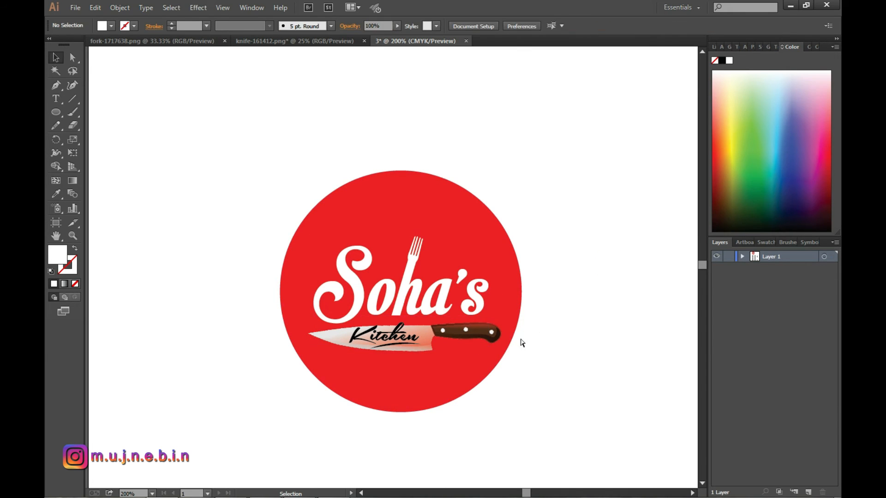
pyautogui.click(434, 329)
pyautogui.click(488, 256)
pyautogui.click(442, 326)
pyautogui.moveTo(471, 335)
pyautogui.mouseDown()
pyautogui.moveTo(457, 270)
pyautogui.moveTo(478, 352)
pyautogui.moveTo(471, 334)
pyautogui.mouseUp()
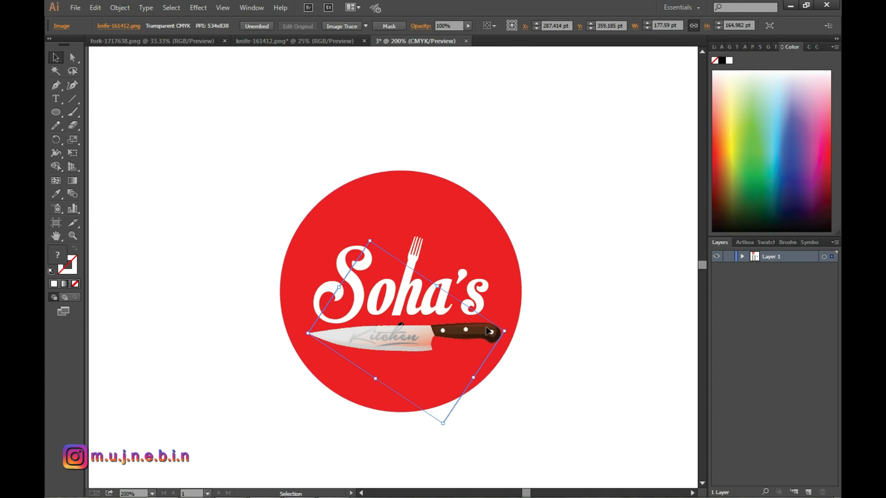
# Send the knife copy backward until it sits behind "Kitchen" and its underline.
pyautogui.rightClick(476, 331)
pyautogui.moveTo(513, 395)
pyautogui.click(612, 420)
pyautogui.rightClick(483, 332)
pyautogui.click(621, 422)
pyautogui.rightClick(467, 333)
pyautogui.click(617, 420)
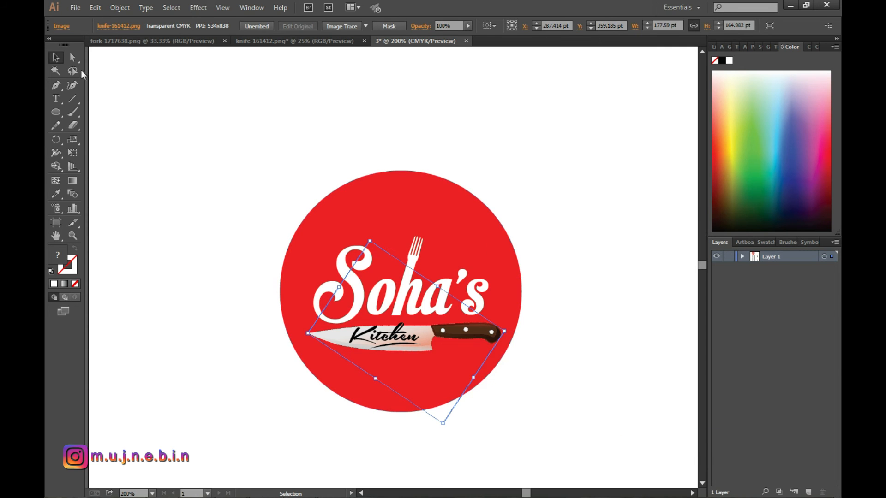
pyautogui.rightClick(450, 334)
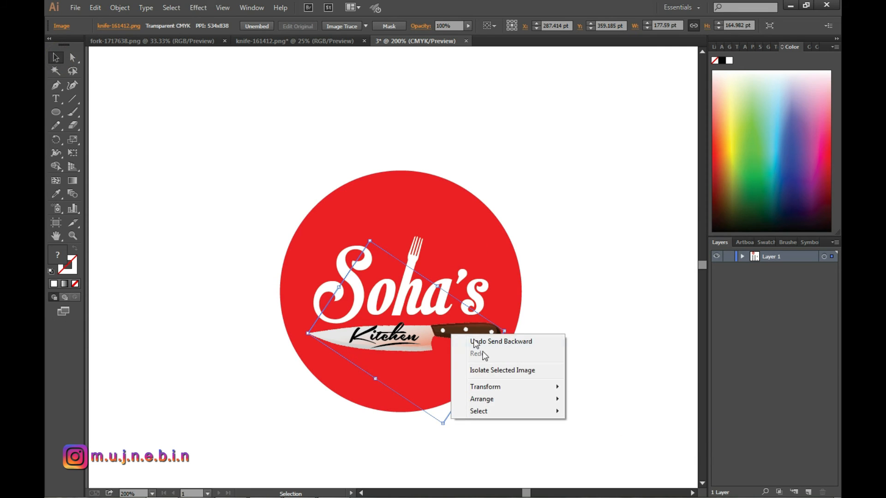
pyautogui.click(576, 278)
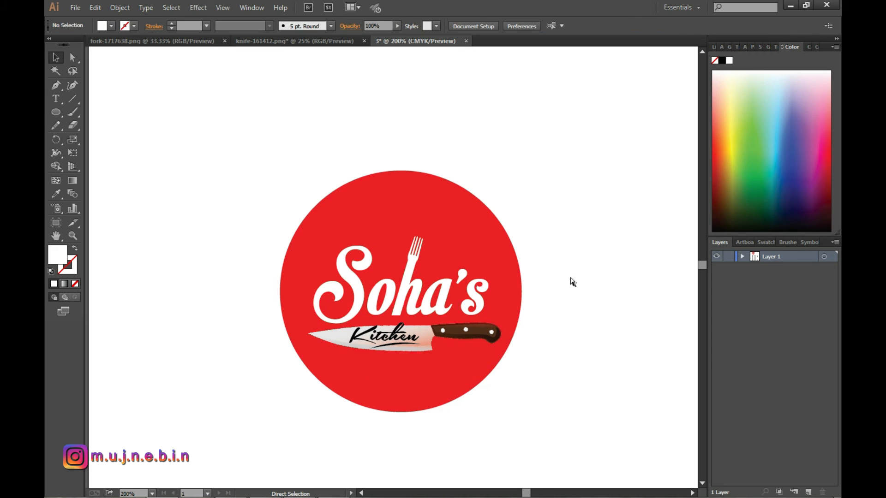
# Paste another copy of the knife and align it exactly over the existing one.
pyautogui.hotkey('ctrl', 'v')
pyautogui.click(444, 270)
pyautogui.moveTo(444, 270); pyautogui.dragTo(456, 331)
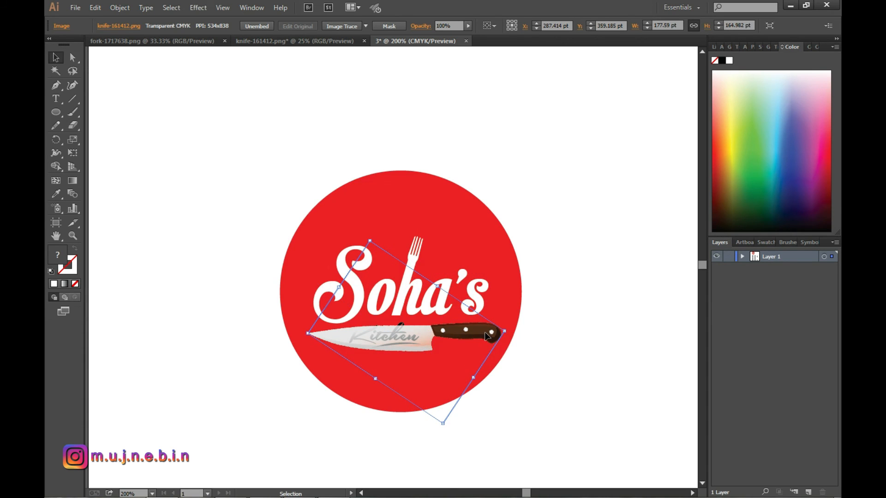
# Send the newly pasted knife backward twice so it lies behind the underline and "Kitchen", and deselect it.
pyautogui.rightClick(464, 330)
pyautogui.moveTo(545, 396)
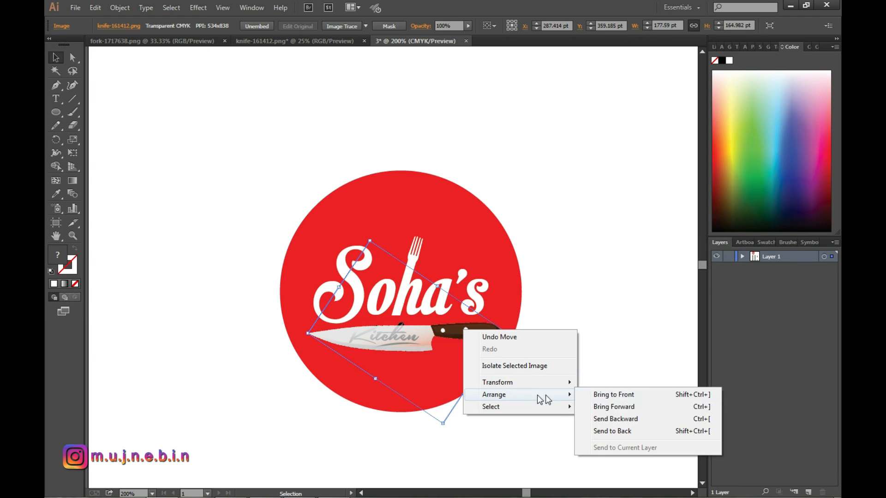
pyautogui.click(610, 425)
pyautogui.rightClick(480, 335)
pyautogui.moveTo(531, 400)
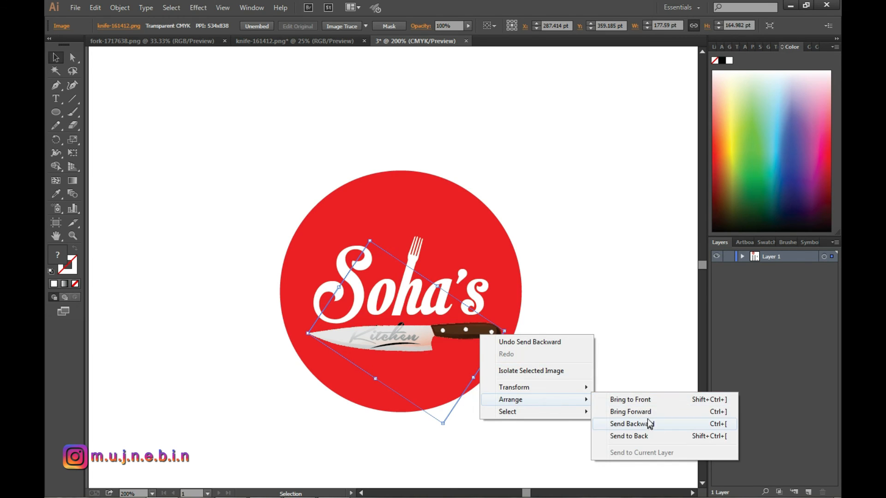
pyautogui.click(650, 424)
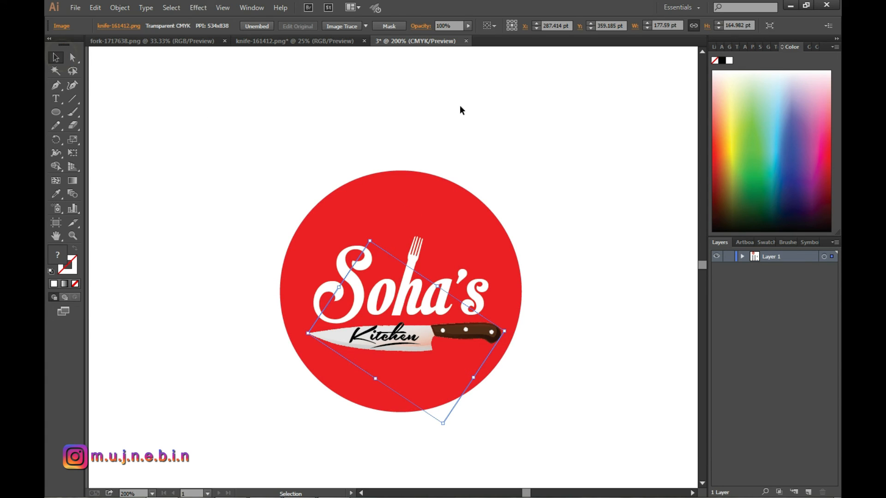
pyautogui.click(475, 153)
pyautogui.scroll(-2, 441, 312)
pyautogui.click(516, 238)
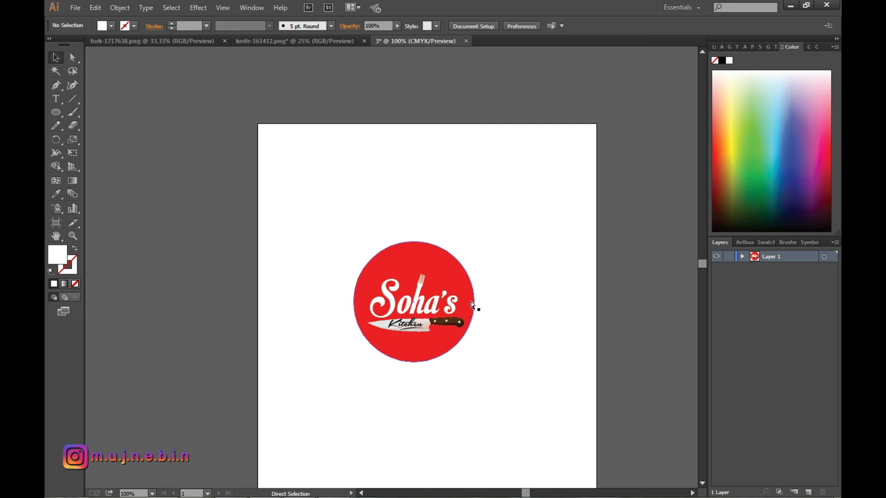
# Delete the black cutlery silhouettes below the logo and enlarge the whole logo to about 491 by 514 pt on the artboard.
pyautogui.click(316, 199)
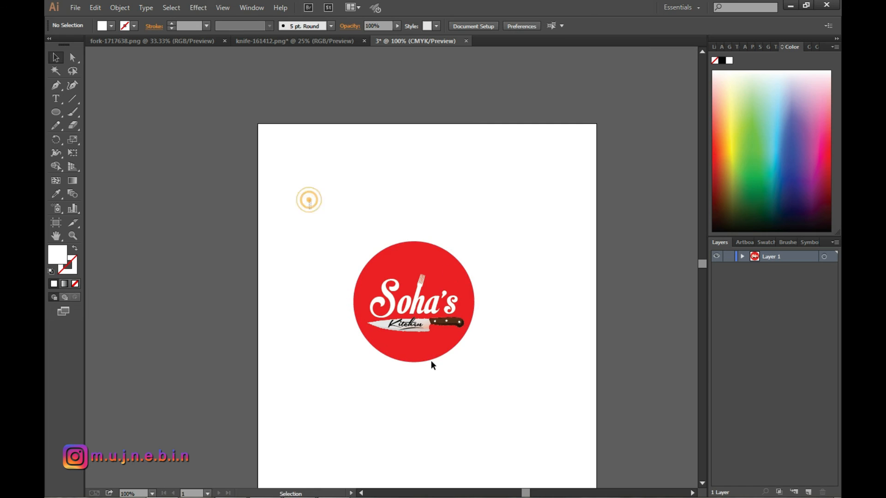
pyautogui.moveTo(431, 363); pyautogui.dragTo(516, 404)
pyautogui.click(475, 369)
pyautogui.moveTo(475, 370); pyautogui.dragTo(550, 453)
pyautogui.hotkey('ctrl', '-')
pyautogui.hotkey('ctrl', '-')
pyautogui.moveTo(531, 325); pyautogui.dragTo(540, 341)
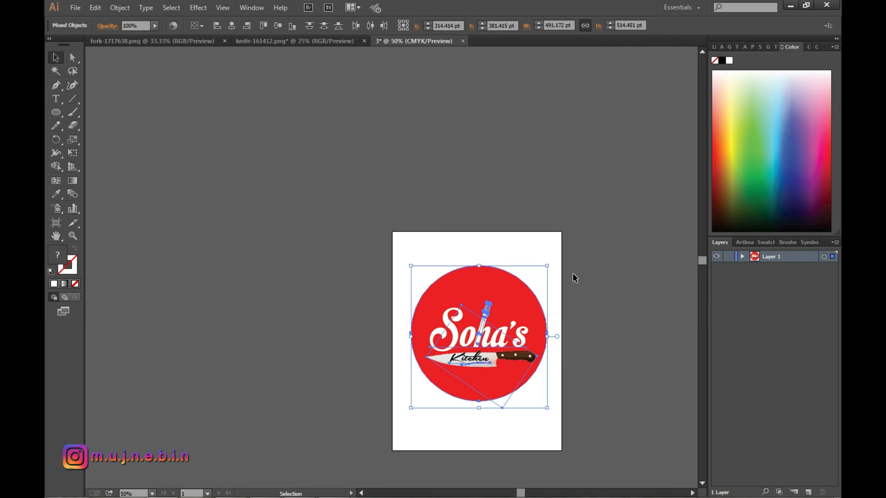
# Nudge the enlarged logo down in small steps until it sits near the artboard's centre, deselect it and check it up close.
pyautogui.press('Down')
pyautogui.press('Down')
pyautogui.press('Left')
pyautogui.press('Left')
pyautogui.press('Down')
pyautogui.press('Down')
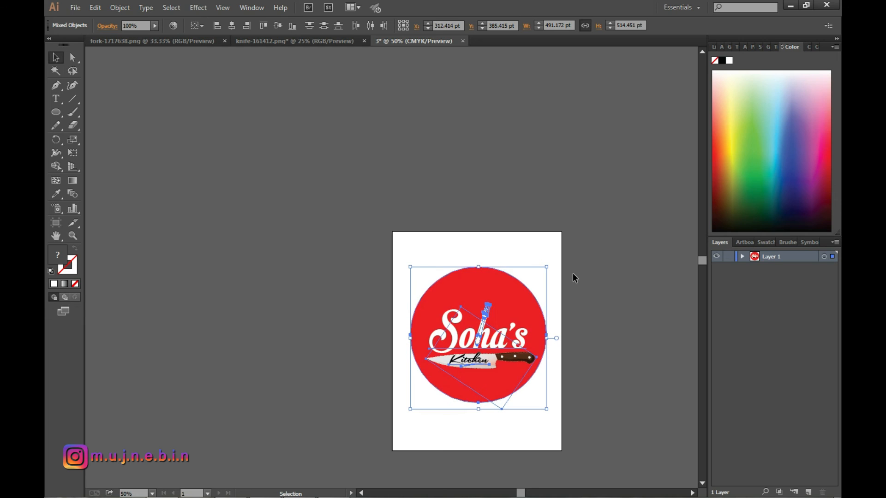
pyautogui.click(542, 234)
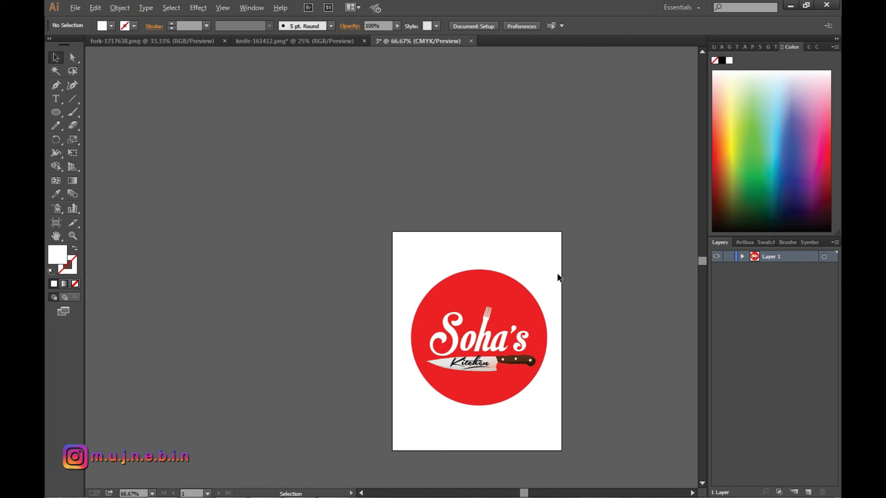
pyautogui.scroll(1, 557, 272)
pyautogui.scroll(1, 518, 326)
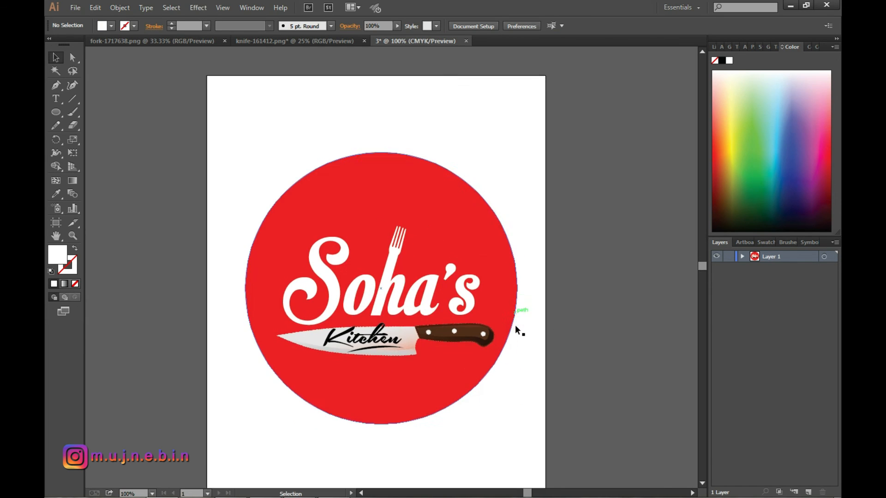
pyautogui.scroll(-1, 516, 327)
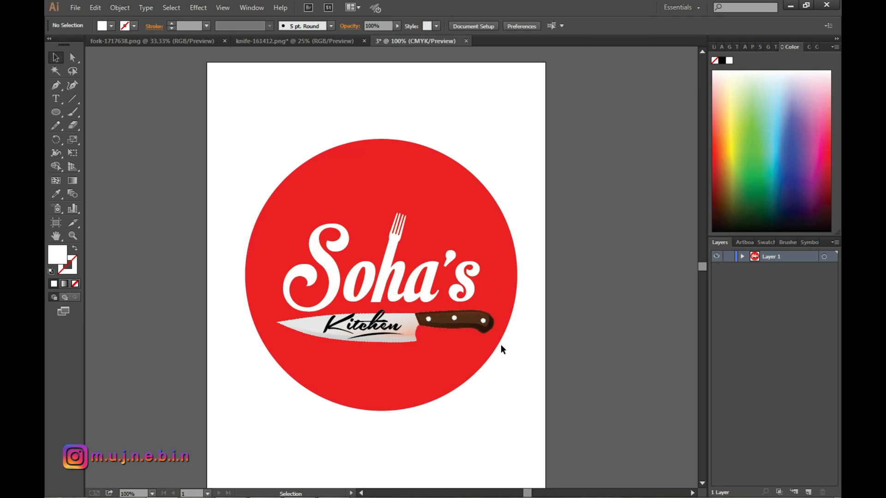